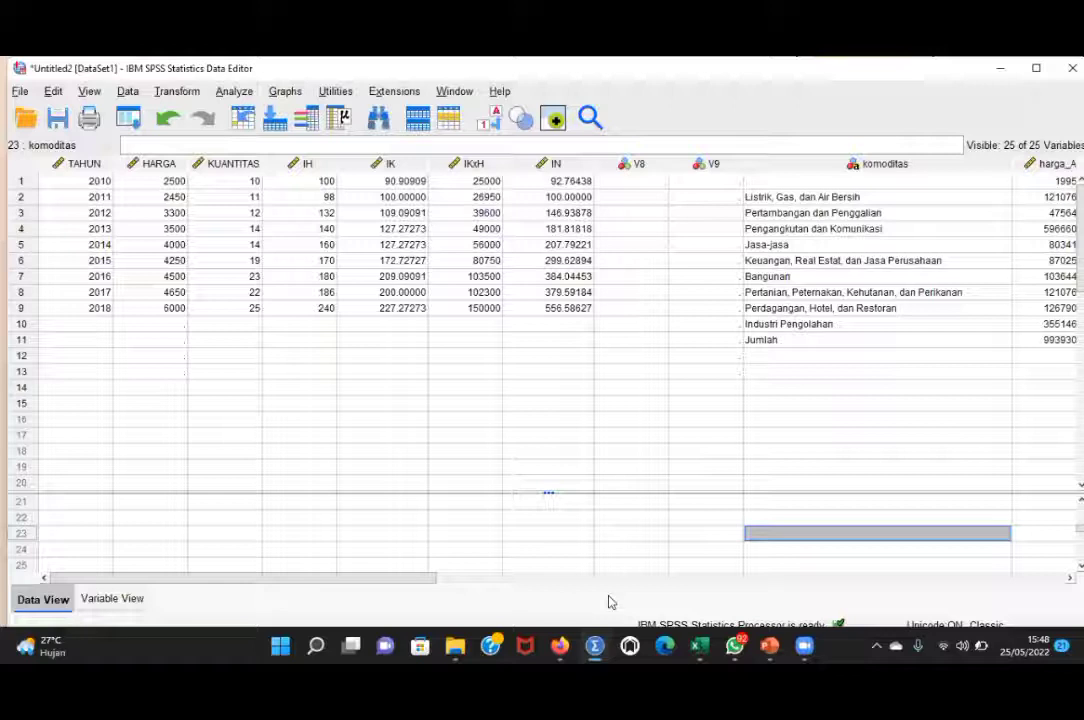
{"action": "left_click", "coordinate": [218, 91]}
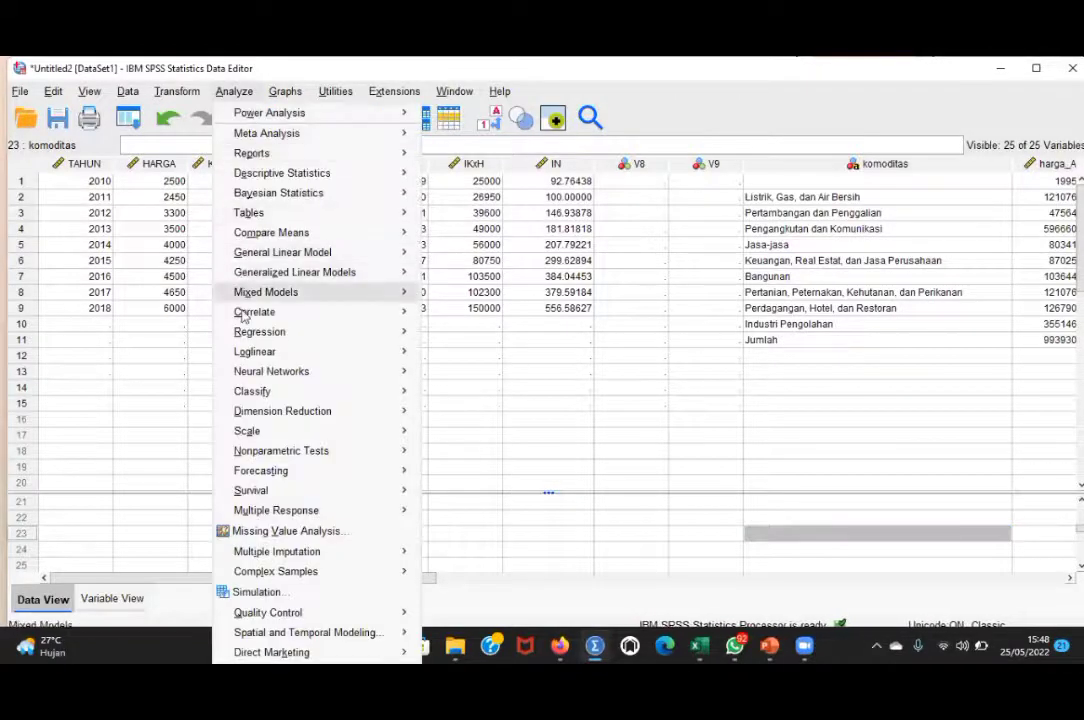
{"action": "mouse_move", "coordinate": [262, 374]}
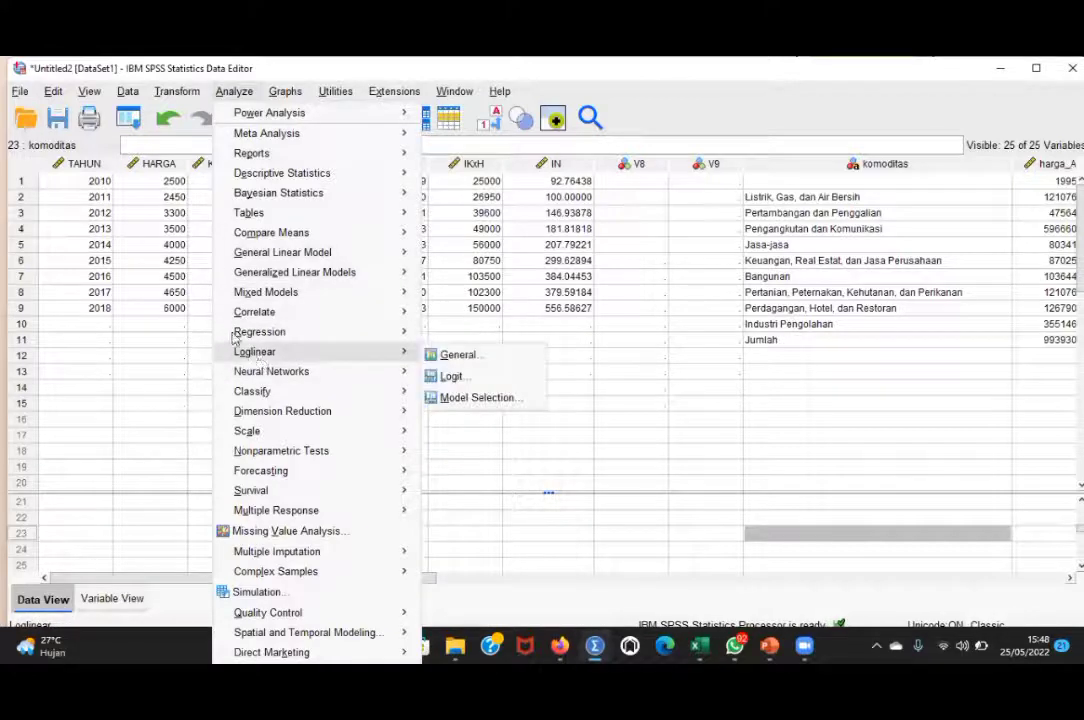
{"action": "mouse_move", "coordinate": [237, 258]}
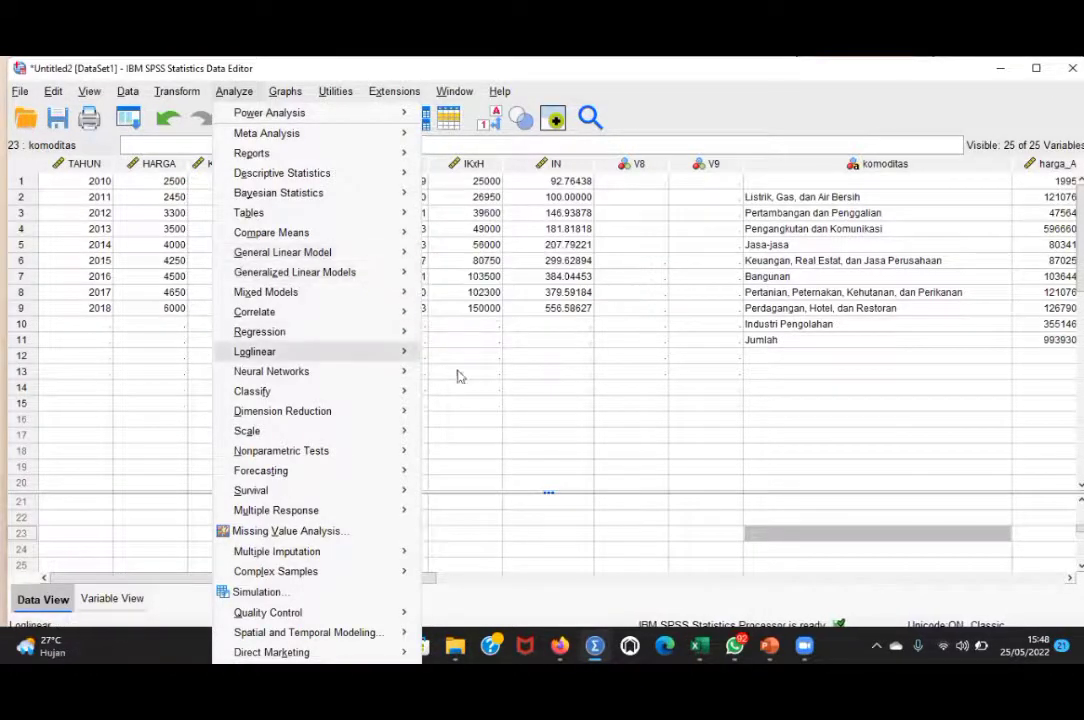
{"action": "mouse_move", "coordinate": [400, 351]}
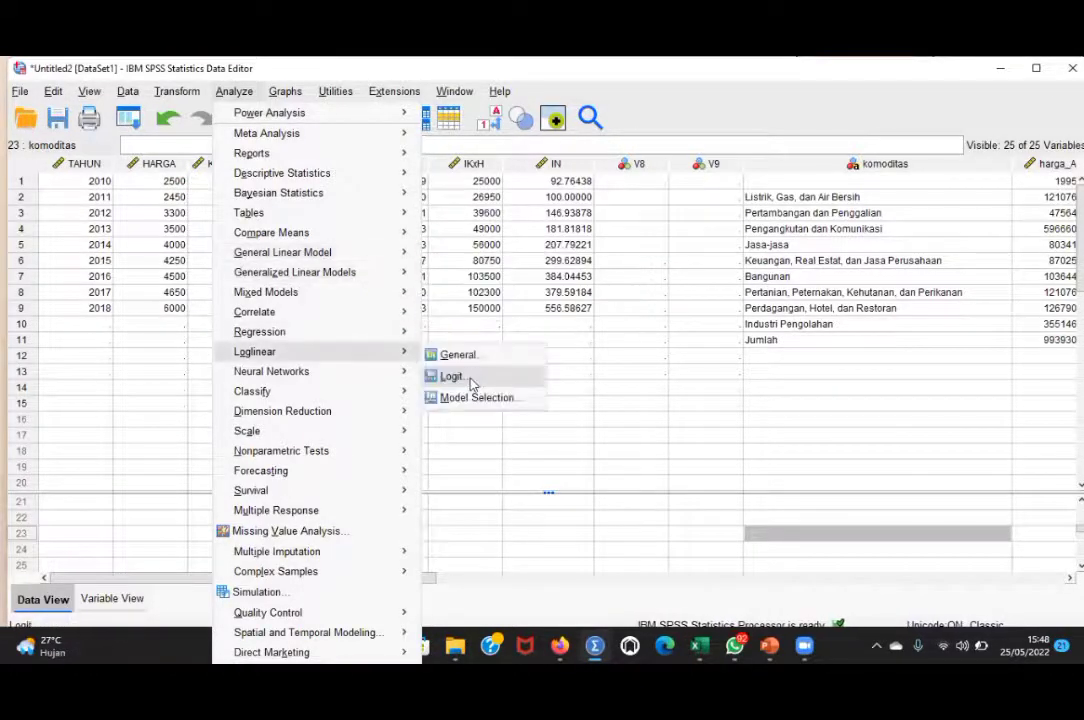
{"action": "left_click", "coordinate": [460, 326]}
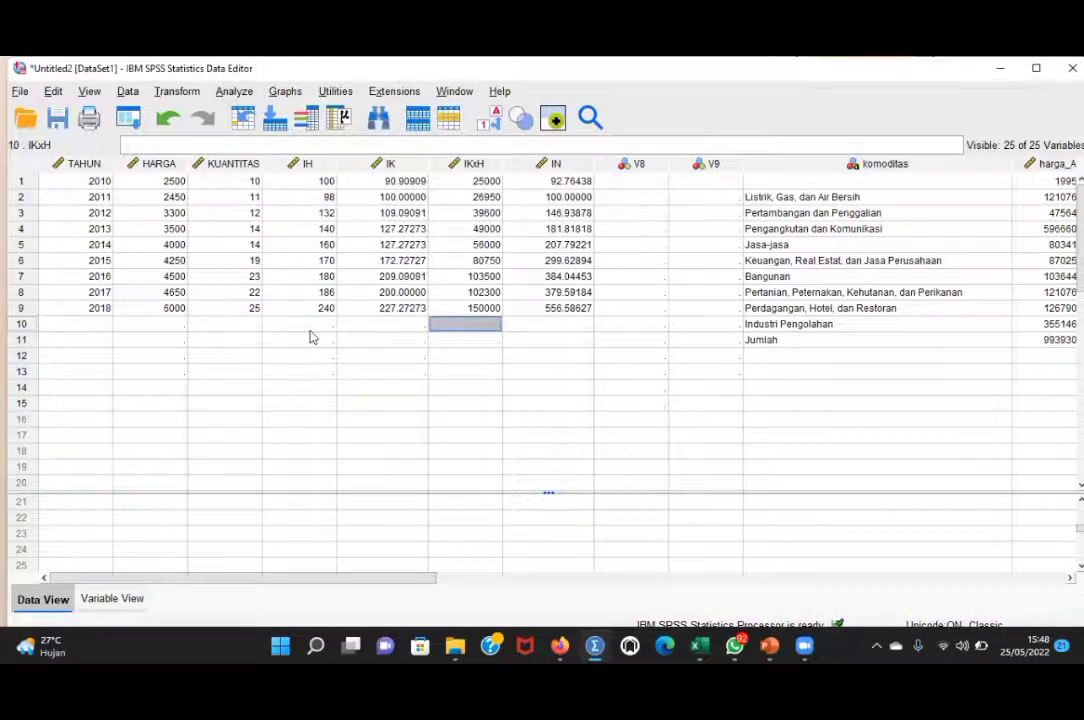
Build the numeric expression HARGA + KUANTITAS in Compute Variable and dismiss the dialog without computing it
{"action": "left_click", "coordinate": [192, 91]}
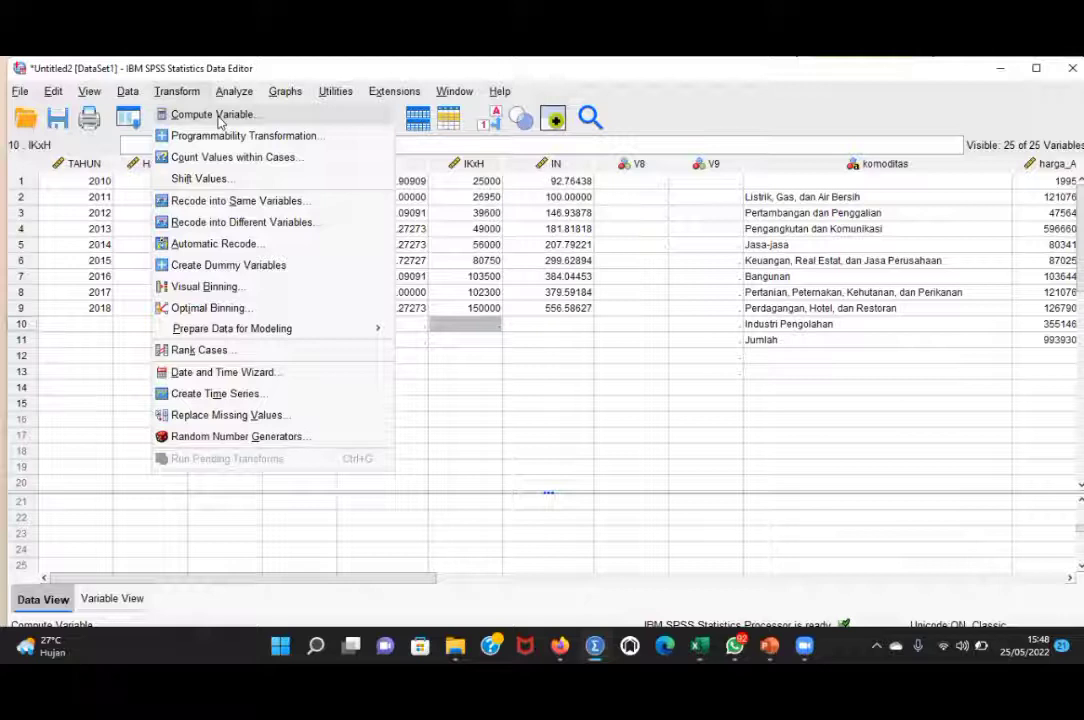
{"action": "left_click", "coordinate": [212, 116]}
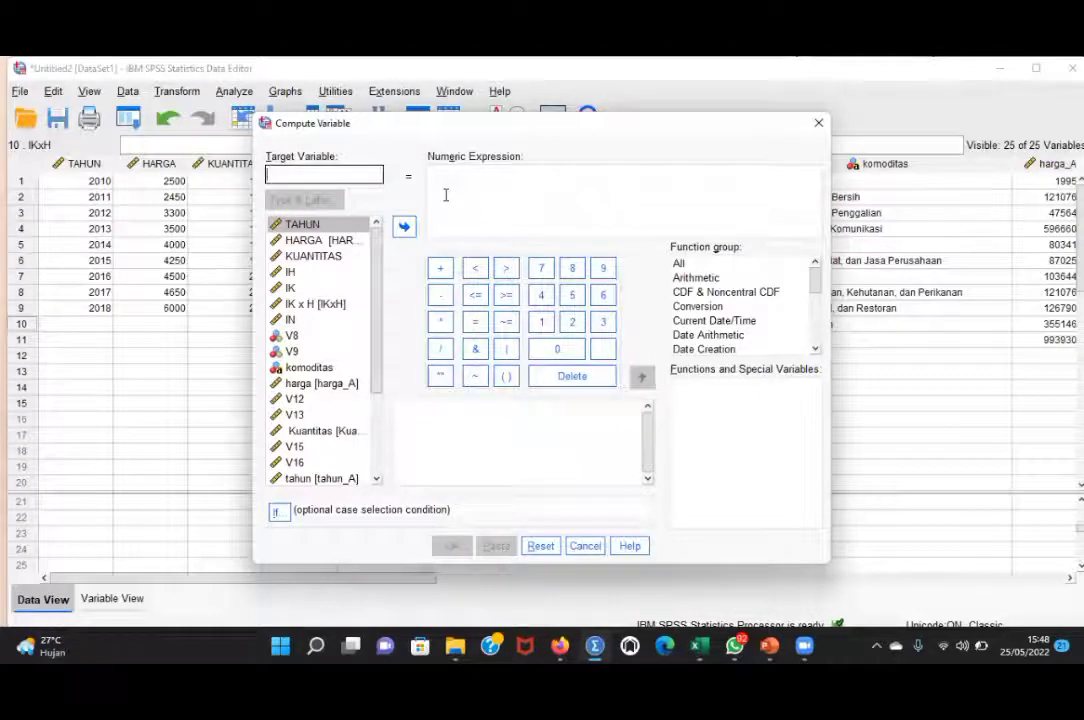
{"action": "left_click", "coordinate": [446, 195]}
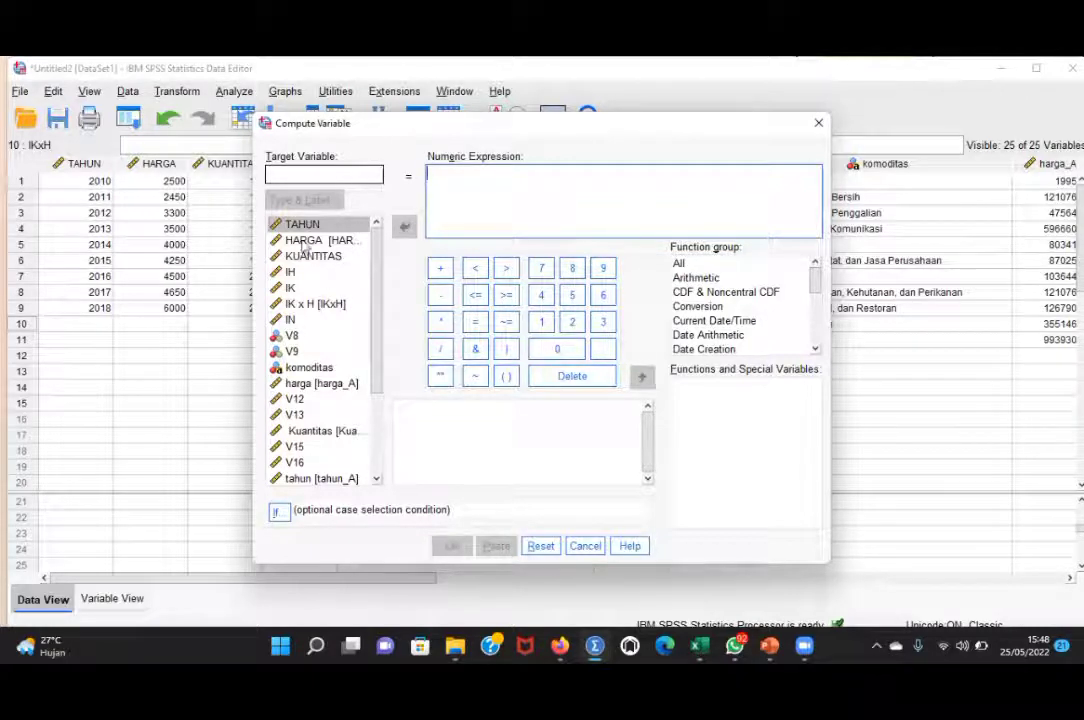
{"action": "left_click", "coordinate": [303, 242]}
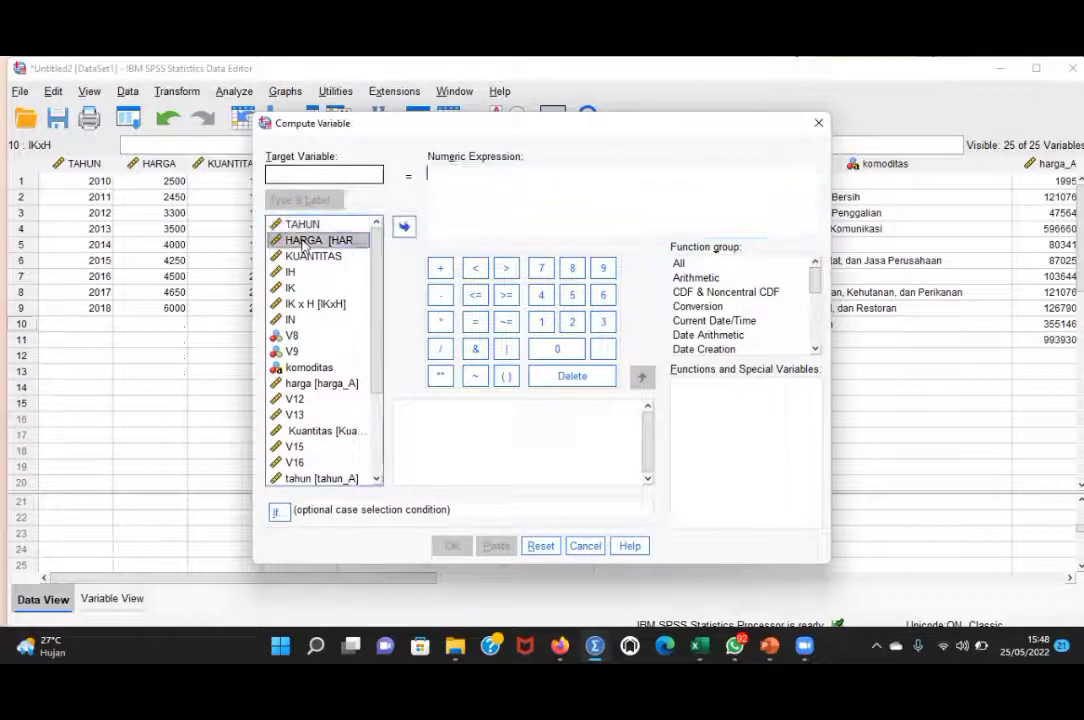
{"action": "left_click", "coordinate": [404, 228]}
{"action": "left_click", "coordinate": [438, 272]}
{"action": "left_click", "coordinate": [360, 256]}
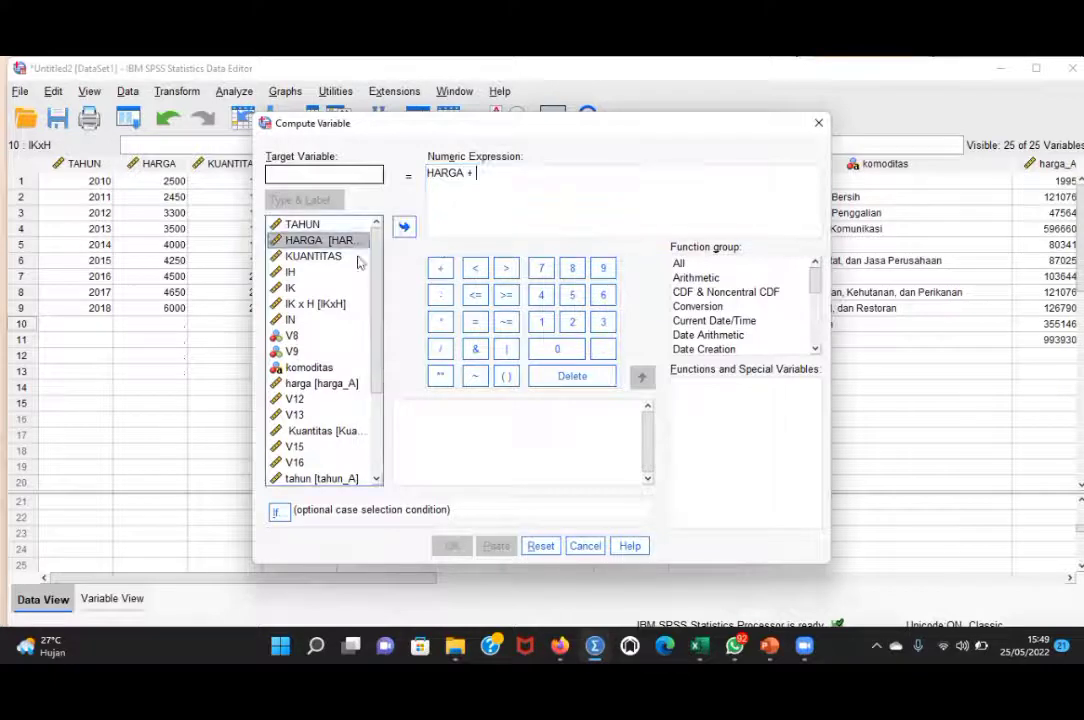
{"action": "left_click", "coordinate": [404, 230]}
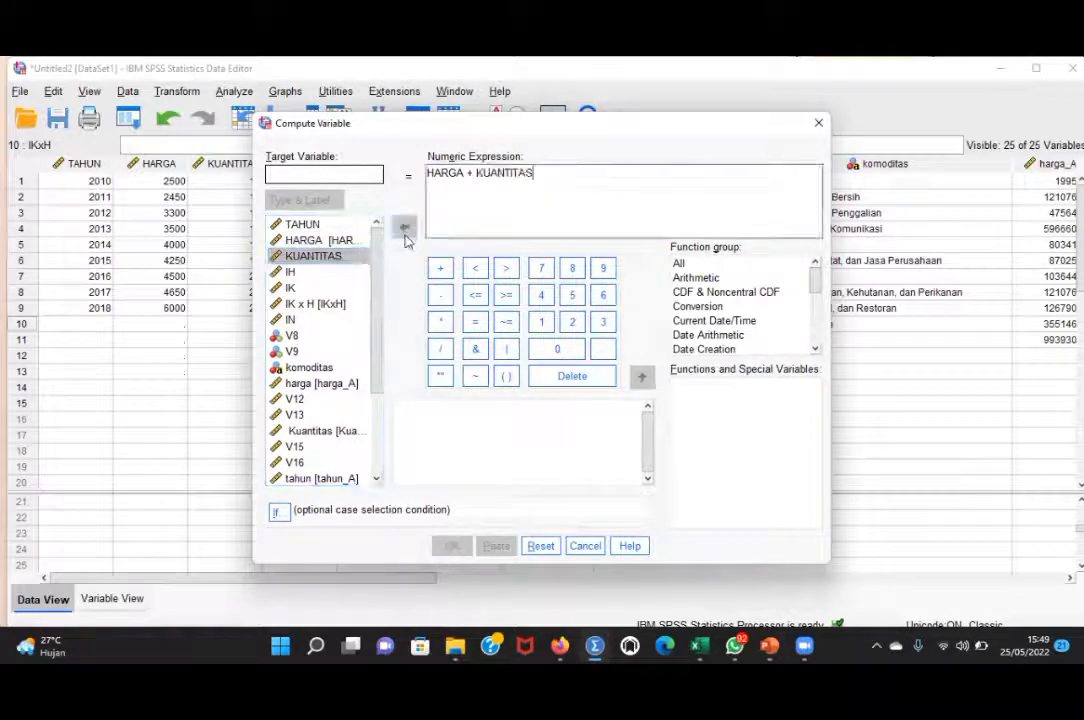
{"action": "left_click", "coordinate": [312, 177]}
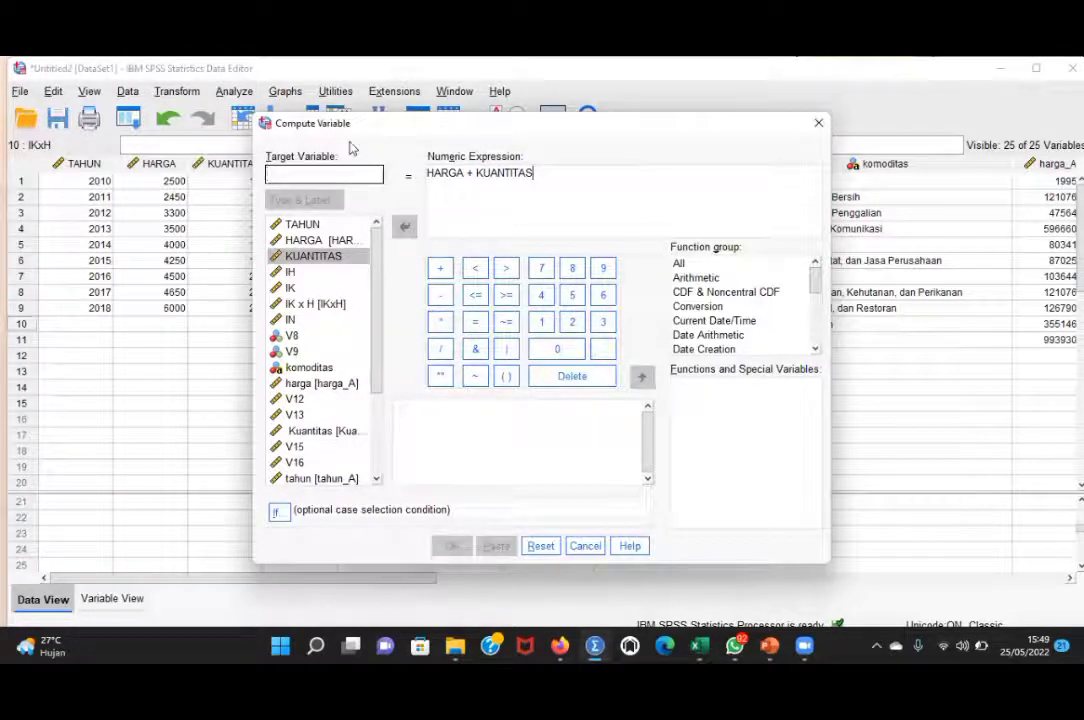
{"action": "left_click", "coordinate": [819, 124]}
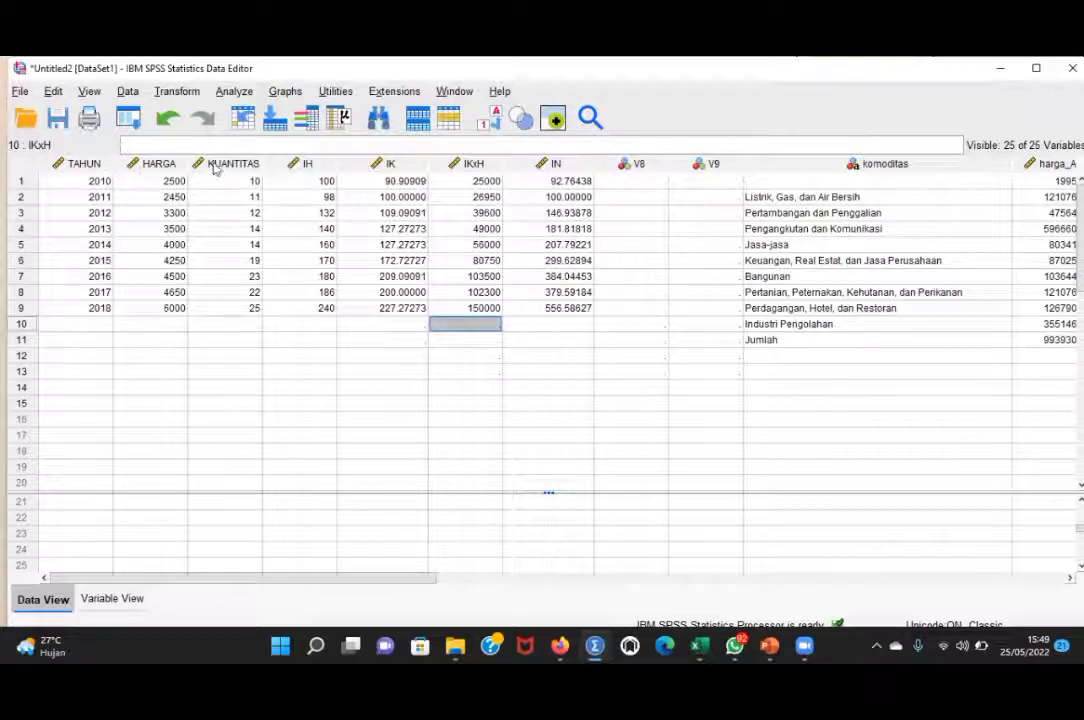
Review the TAHUN column, the komoditas entries in rows 1 to 11 and the year cells of harga_A, V12 and V13
{"action": "left_click", "coordinate": [92, 162]}
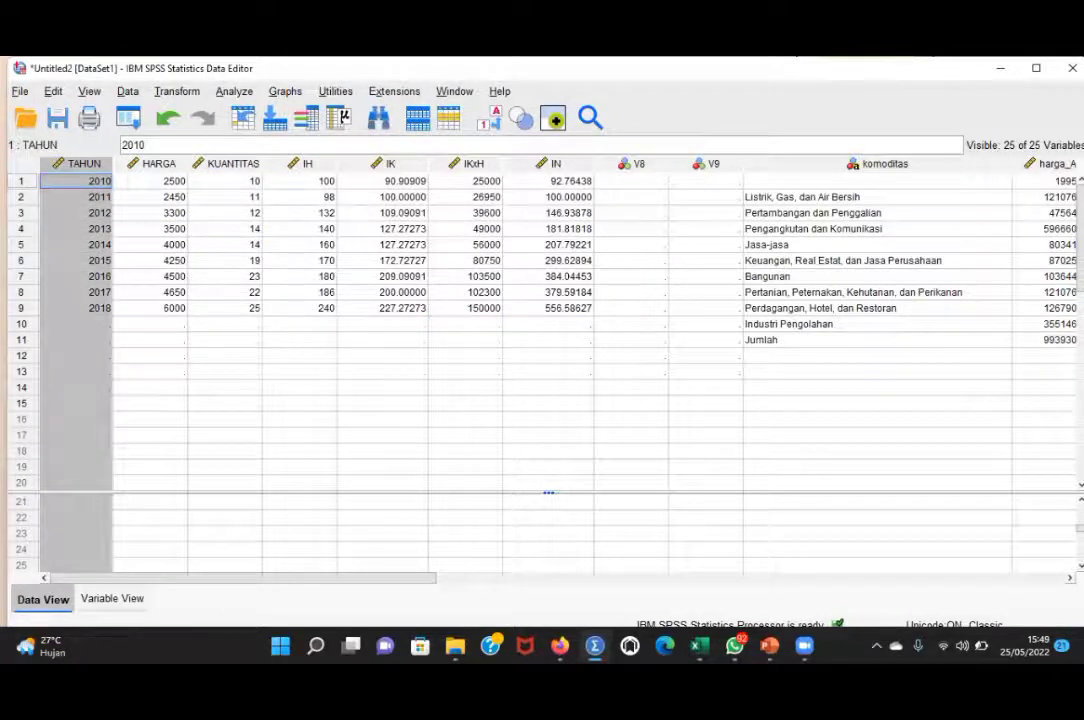
{"action": "scroll", "coordinate": [560, 300], "scroll_direction": "right", "scroll_amount": 4}
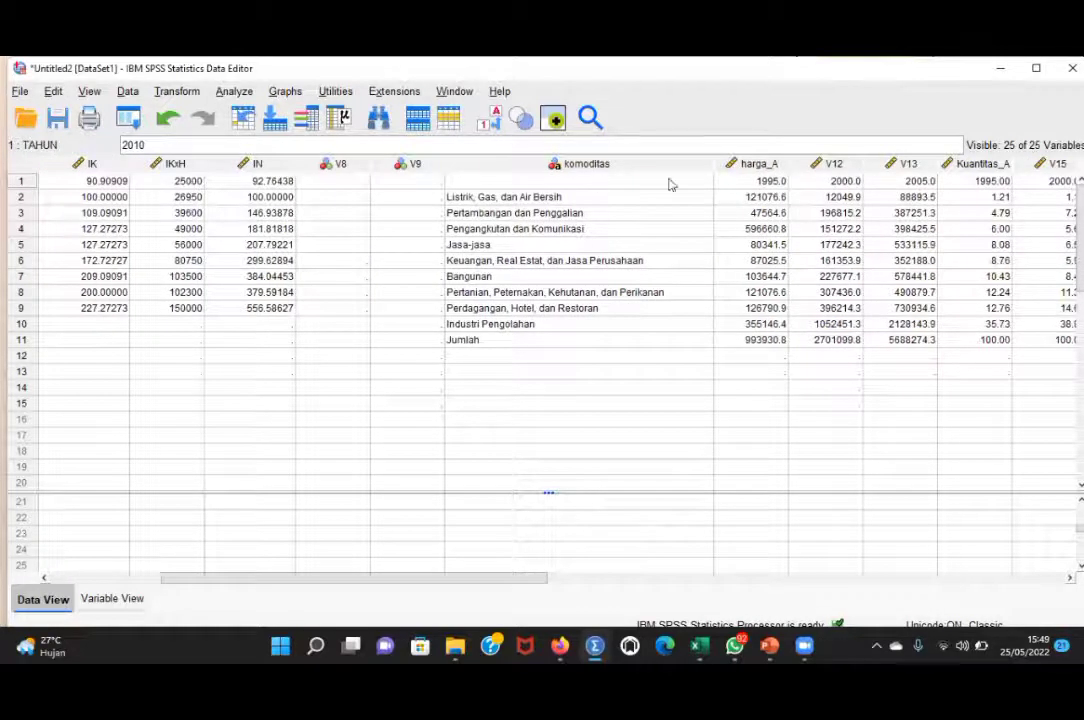
{"action": "left_click_drag", "start_coordinate": [582, 183], "coordinate": [646, 341]}
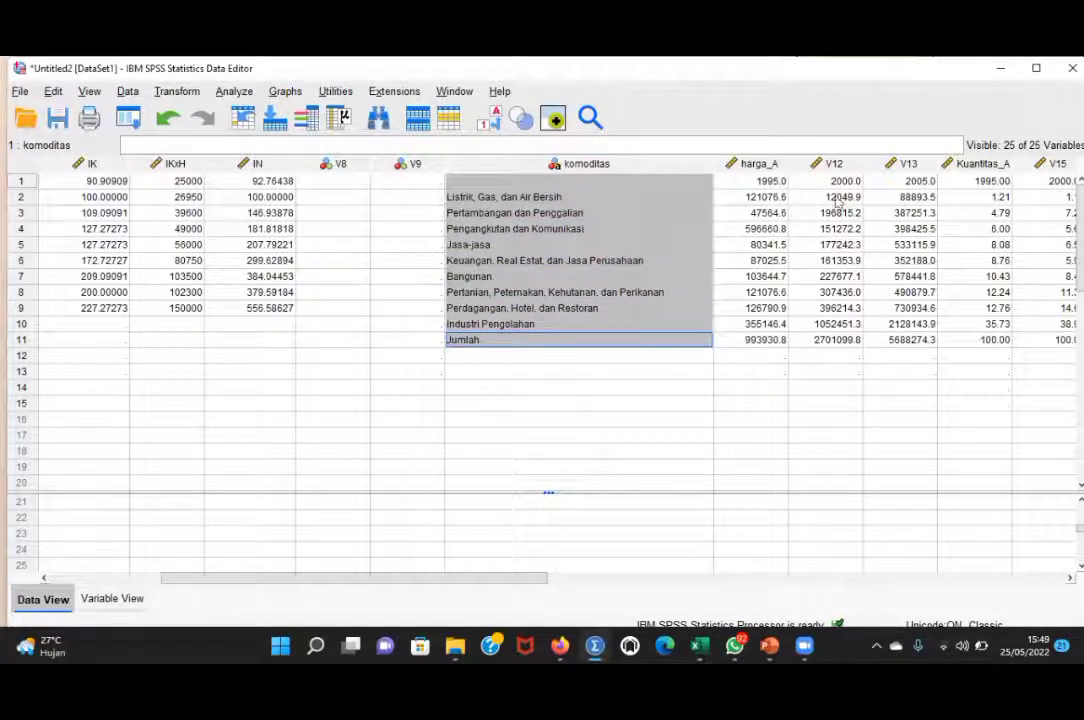
{"action": "left_click", "coordinate": [774, 183]}
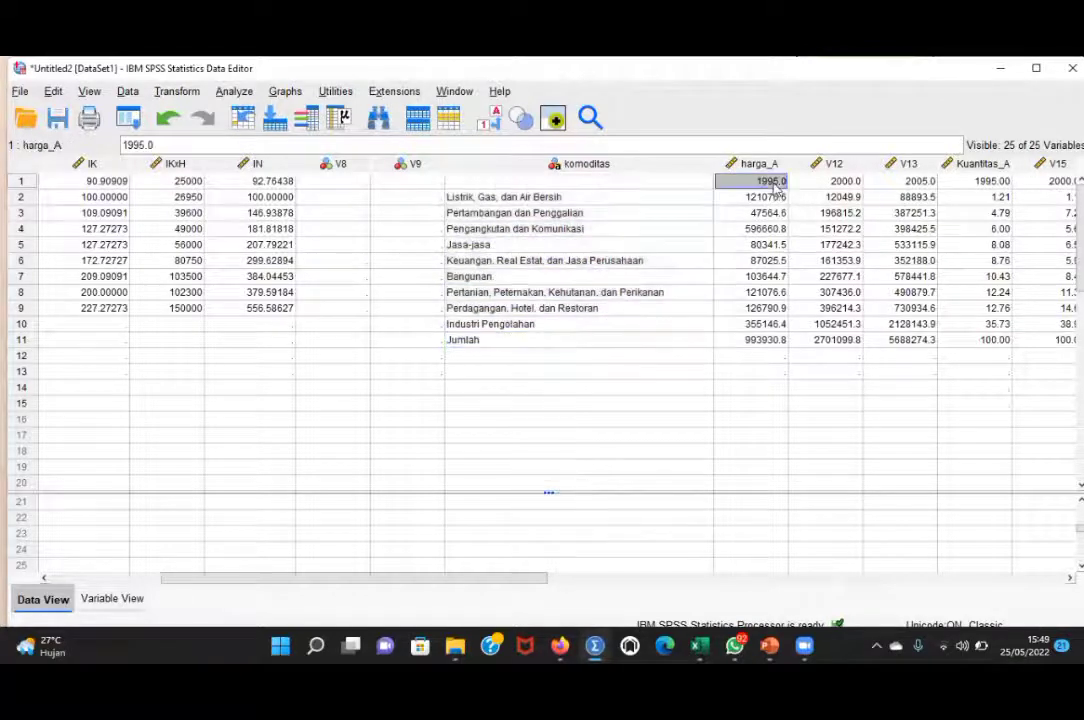
{"action": "left_click", "coordinate": [835, 182]}
{"action": "left_click", "coordinate": [900, 181]}
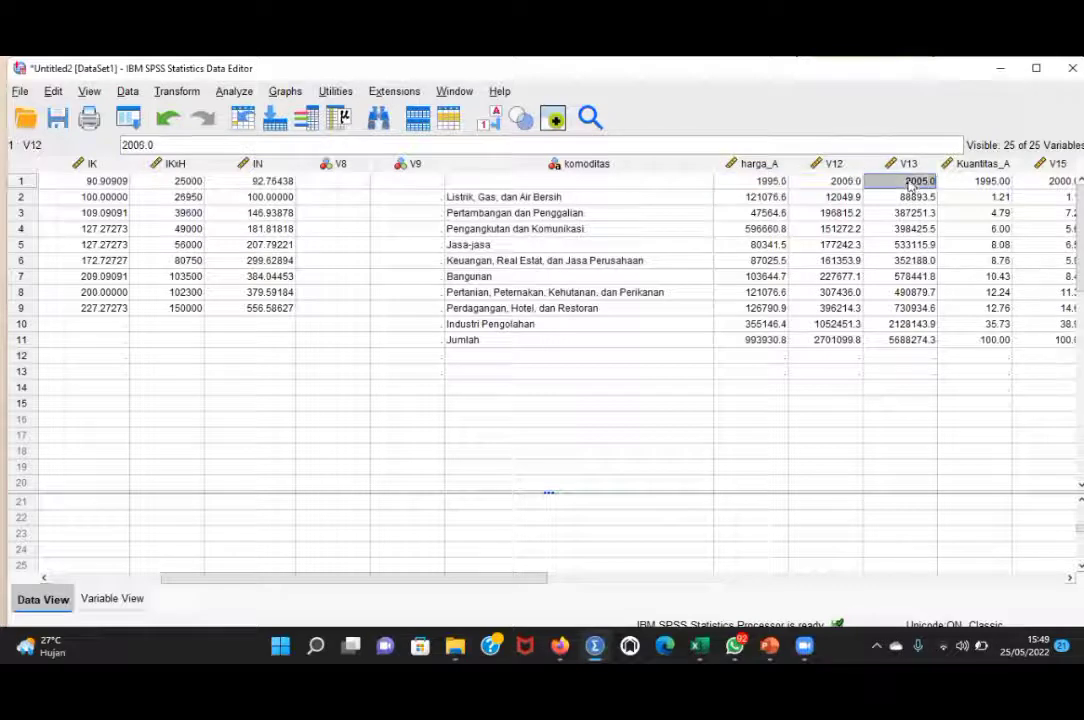
{"action": "left_click", "coordinate": [50, 580]}
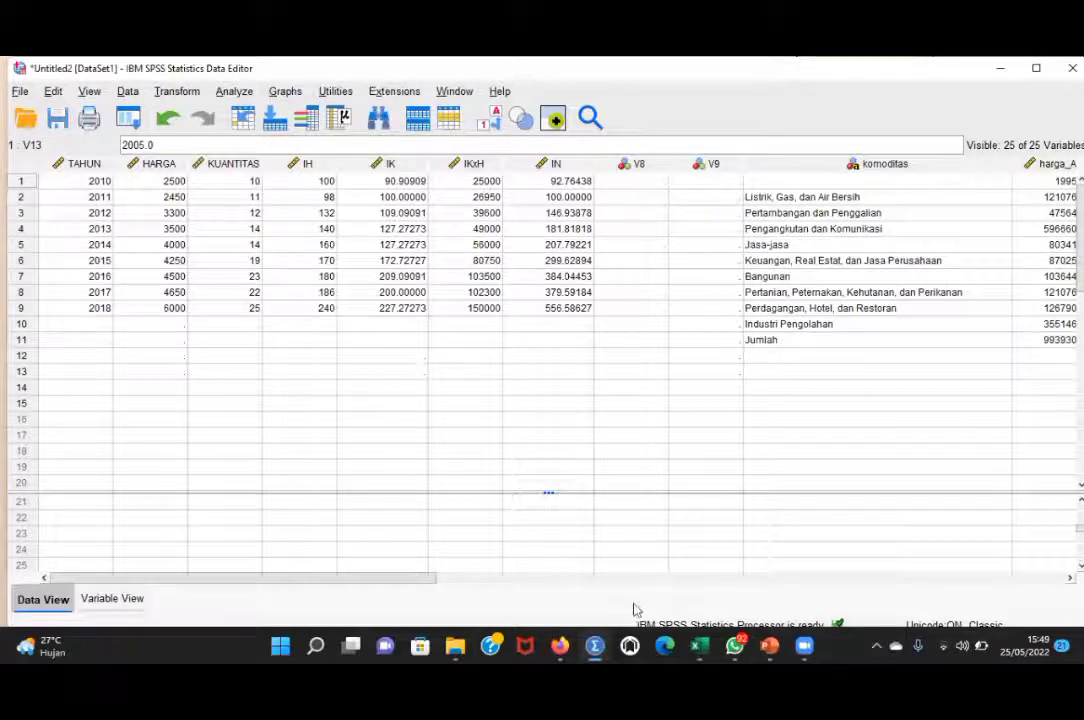
Switch to Firefox, examine the Badan Pusat Statistik table of output structure by economic sector, and return to the SPSS dataset
{"action": "mouse_move", "coordinate": [562, 645]}
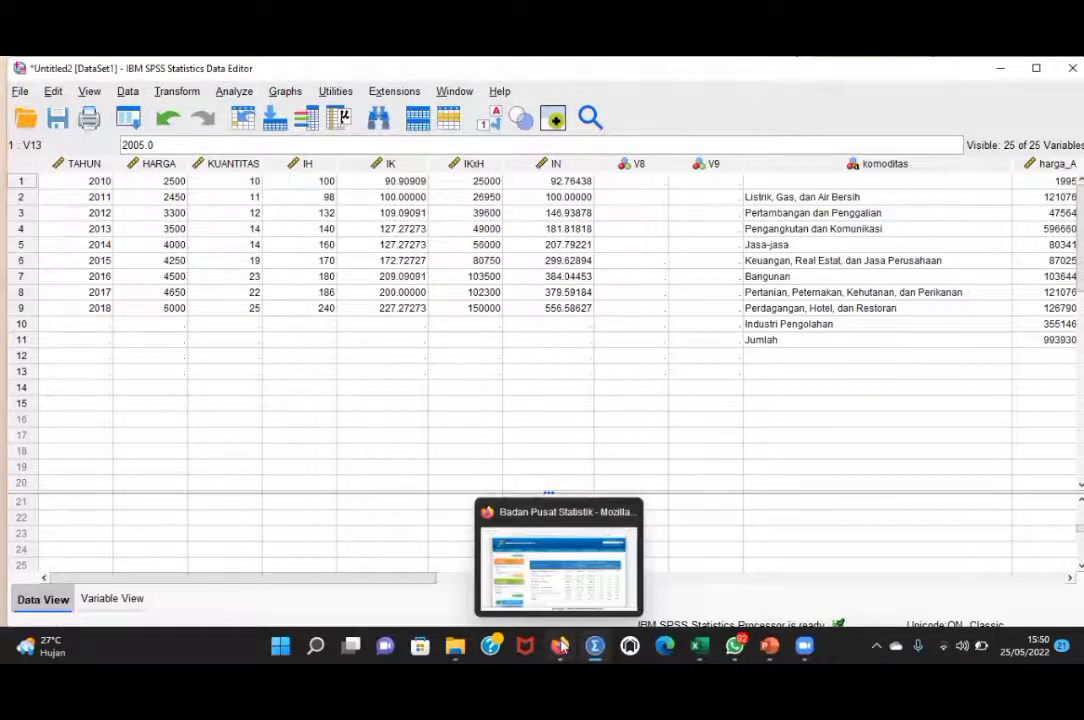
{"action": "left_click", "coordinate": [549, 596]}
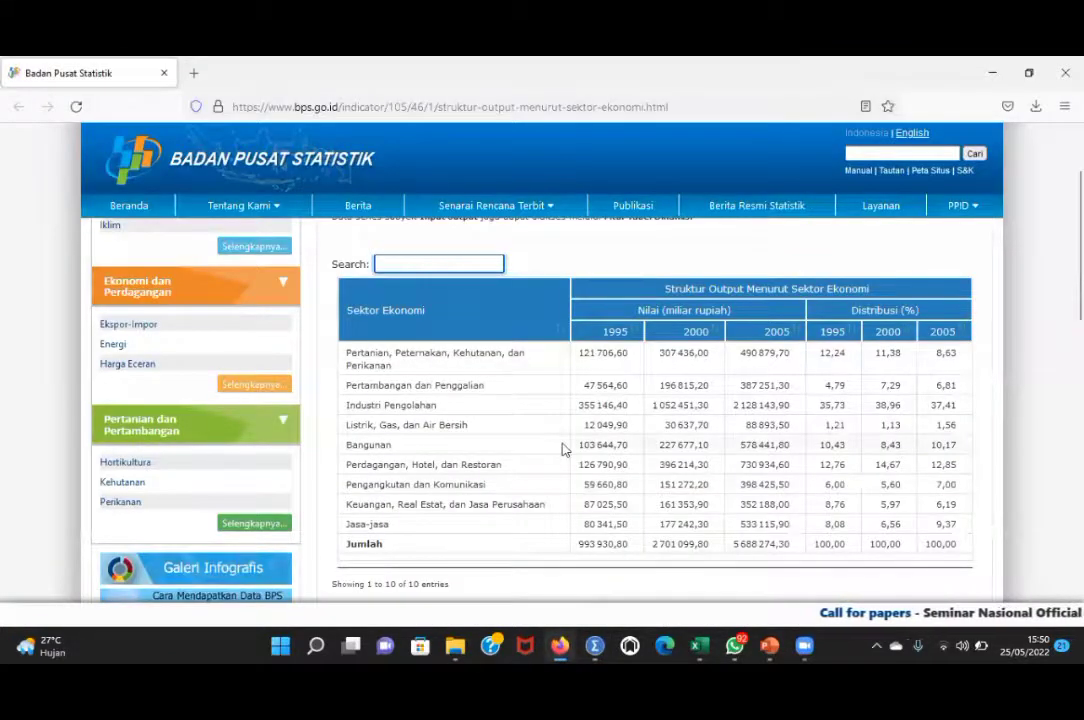
{"action": "scroll", "coordinate": [561, 448], "scroll_direction": "down", "scroll_amount": 2}
{"action": "scroll", "coordinate": [563, 450], "scroll_direction": "up", "scroll_amount": 1}
{"action": "scroll", "coordinate": [563, 450], "scroll_direction": "up", "scroll_amount": 2}
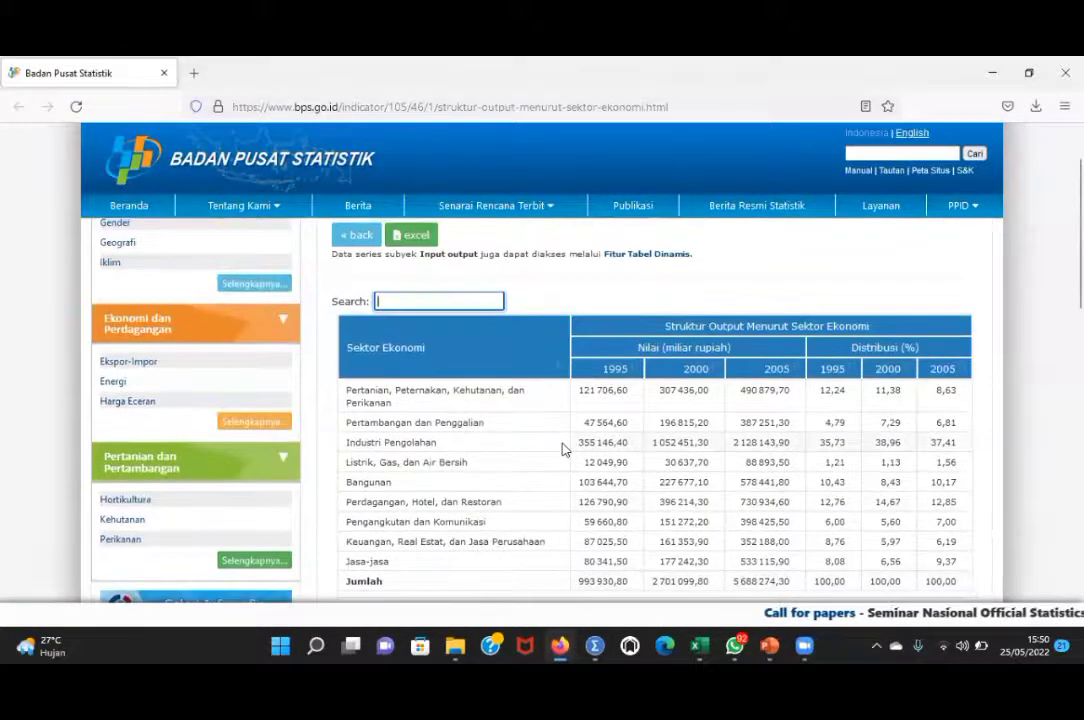
{"action": "left_click", "coordinate": [402, 301]}
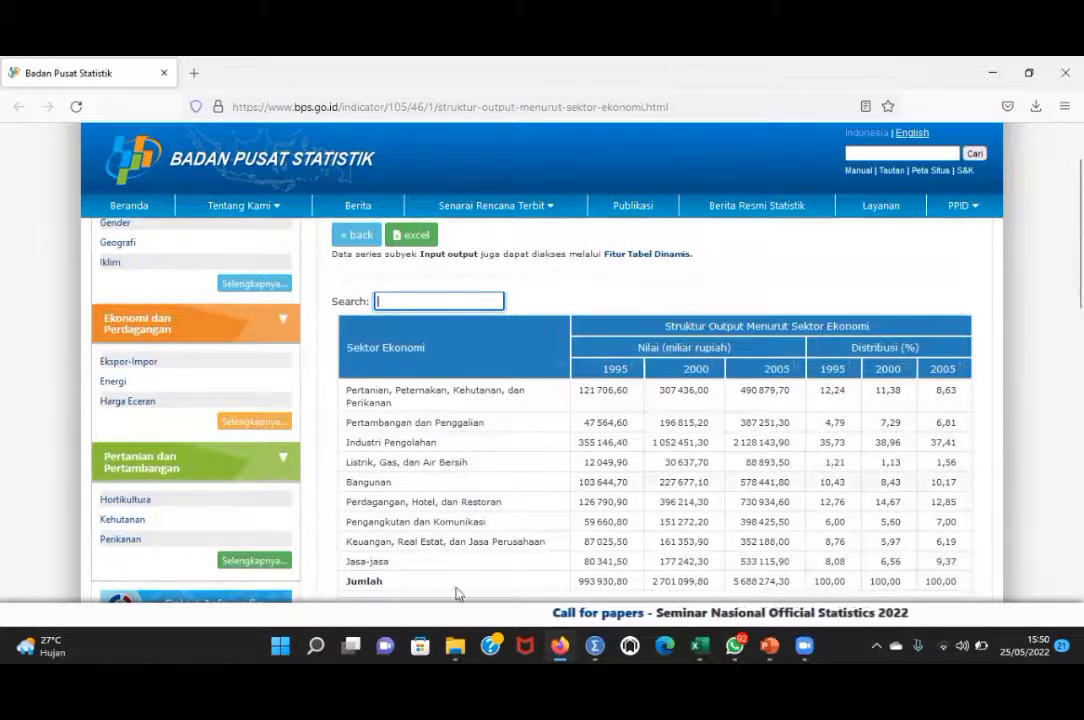
{"action": "mouse_move", "coordinate": [586, 645]}
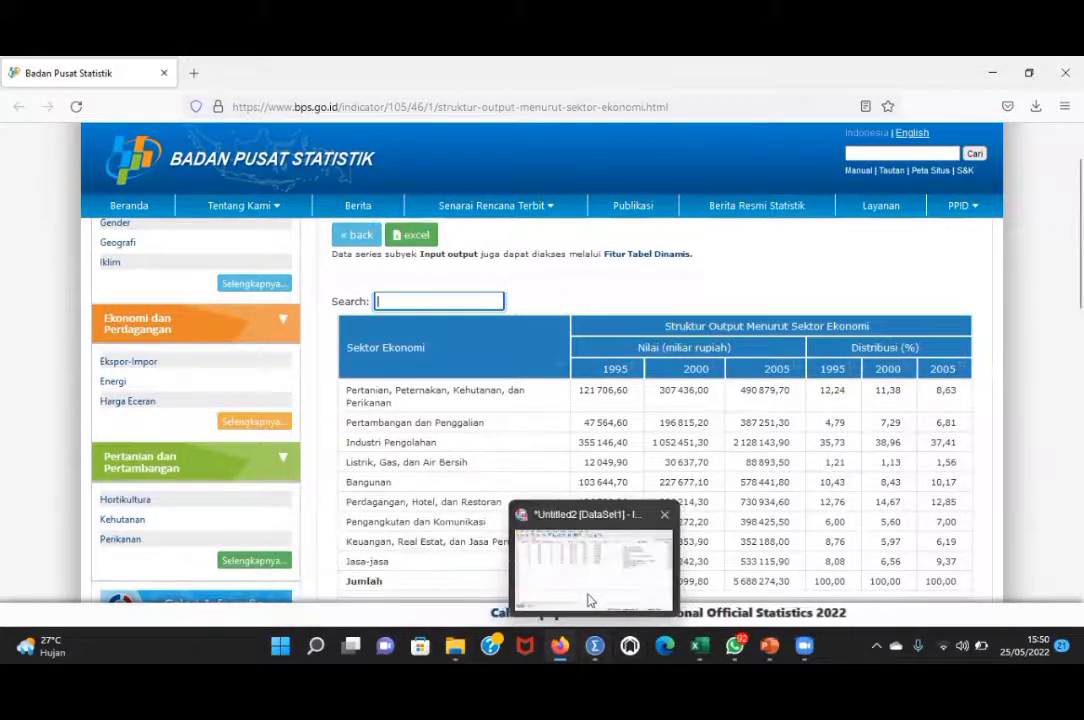
{"action": "left_click", "coordinate": [588, 598]}
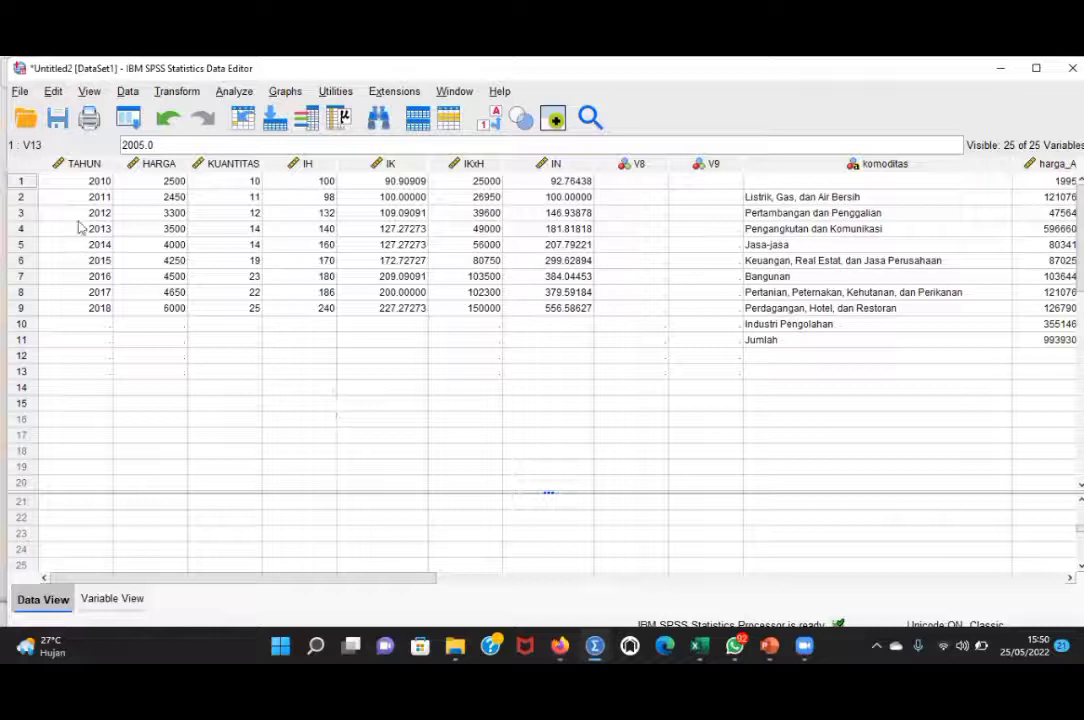
Highlight the columns TAHUN through IN, followed by only the index columns IH through IN
{"action": "left_click_drag", "start_coordinate": [75, 163], "coordinate": [576, 270]}
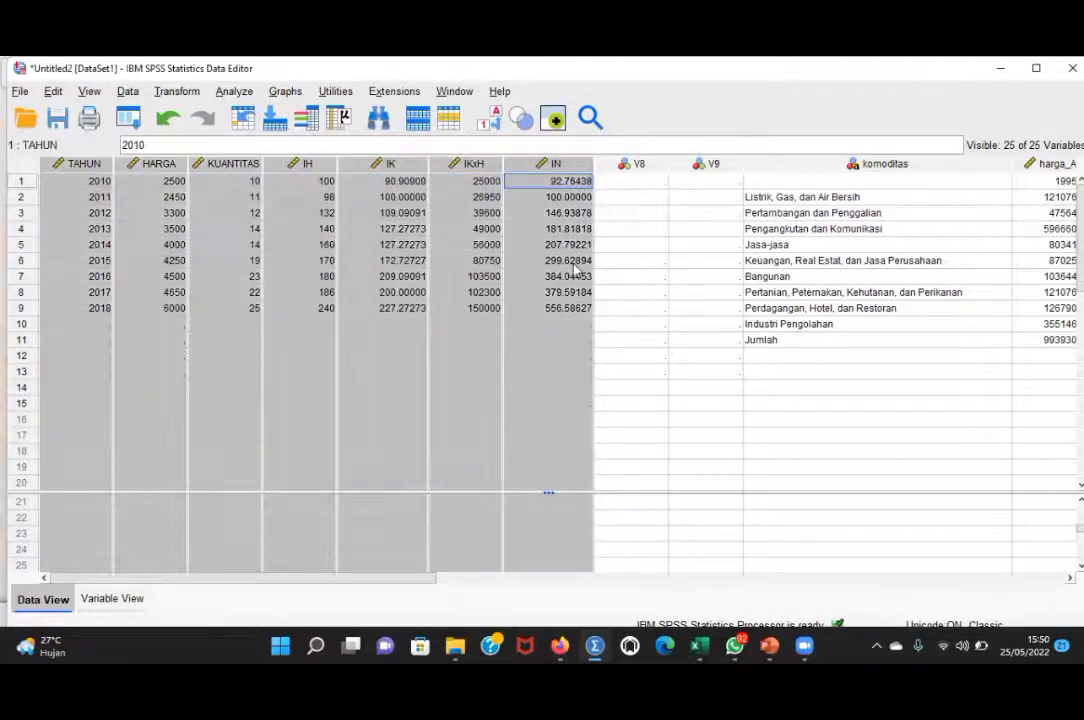
{"action": "left_click", "coordinate": [573, 265]}
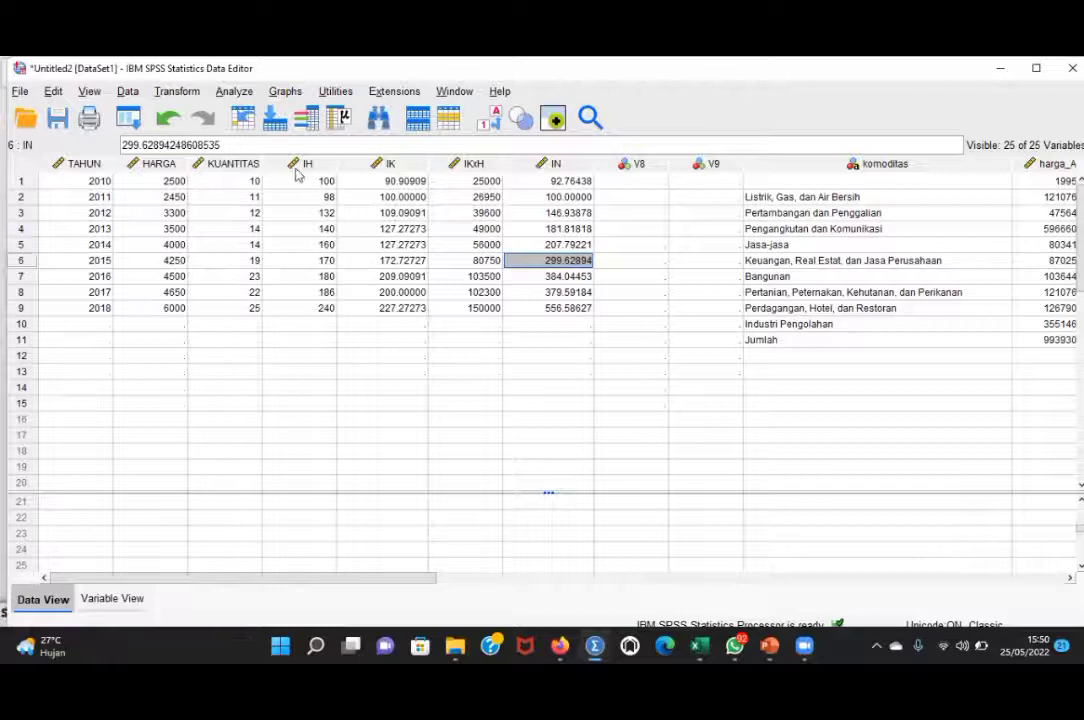
{"action": "left_click_drag", "start_coordinate": [296, 172], "coordinate": [465, 172]}
{"action": "left_click_drag", "start_coordinate": [562, 216], "coordinate": [548, 182]}
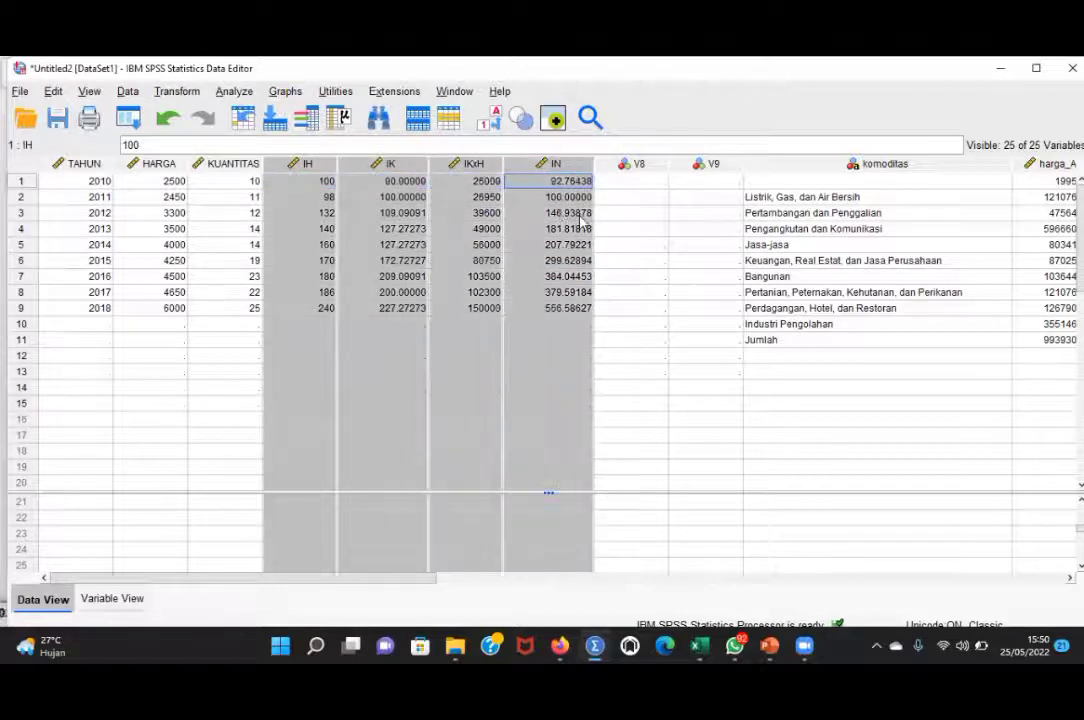
Compare the 2011 IH value with the 2010 base-year IH and the HARGA values of 2011 and 2010
{"action": "left_click", "coordinate": [327, 198]}
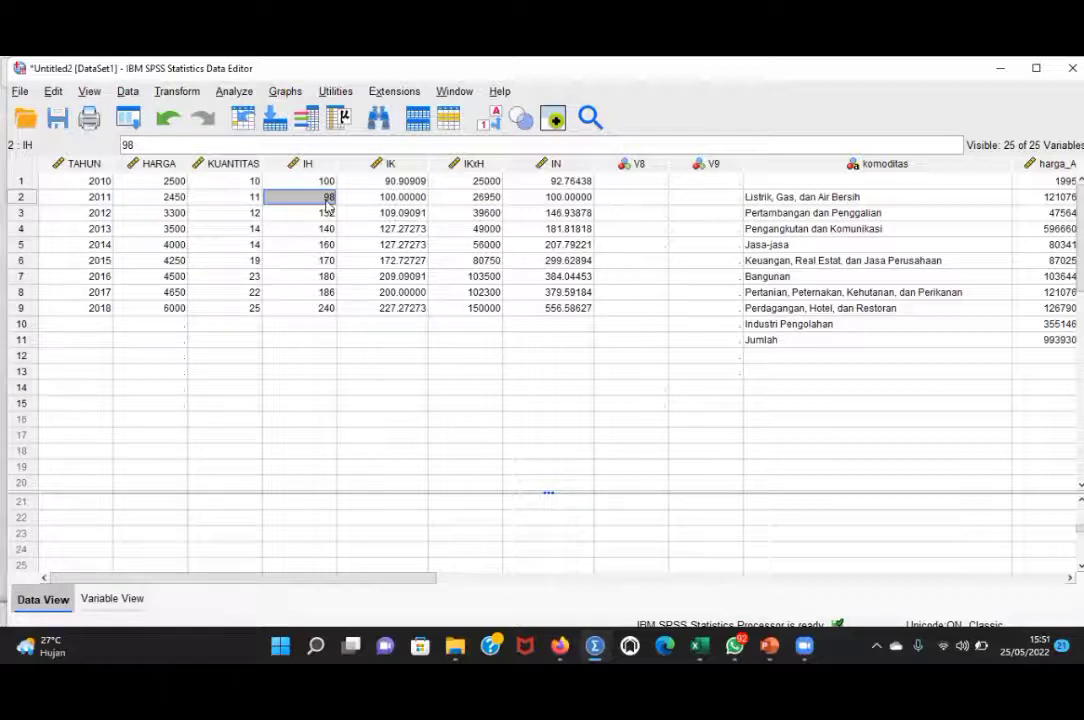
{"action": "left_click", "coordinate": [308, 182]}
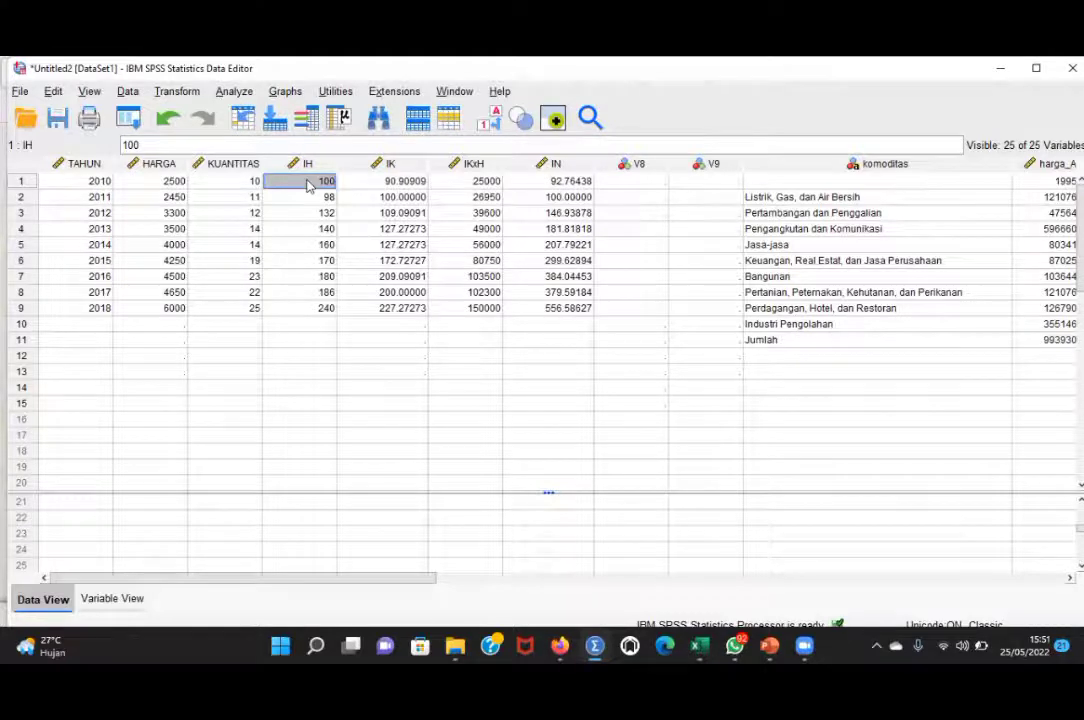
{"action": "left_click", "coordinate": [108, 184]}
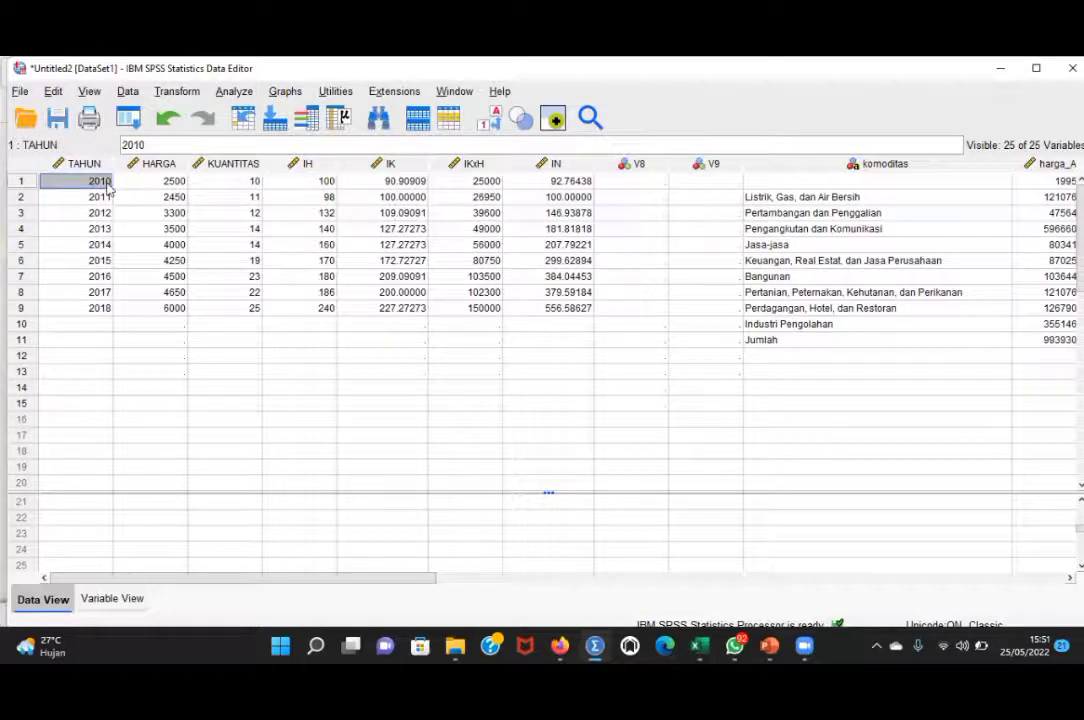
{"action": "left_click", "coordinate": [332, 199]}
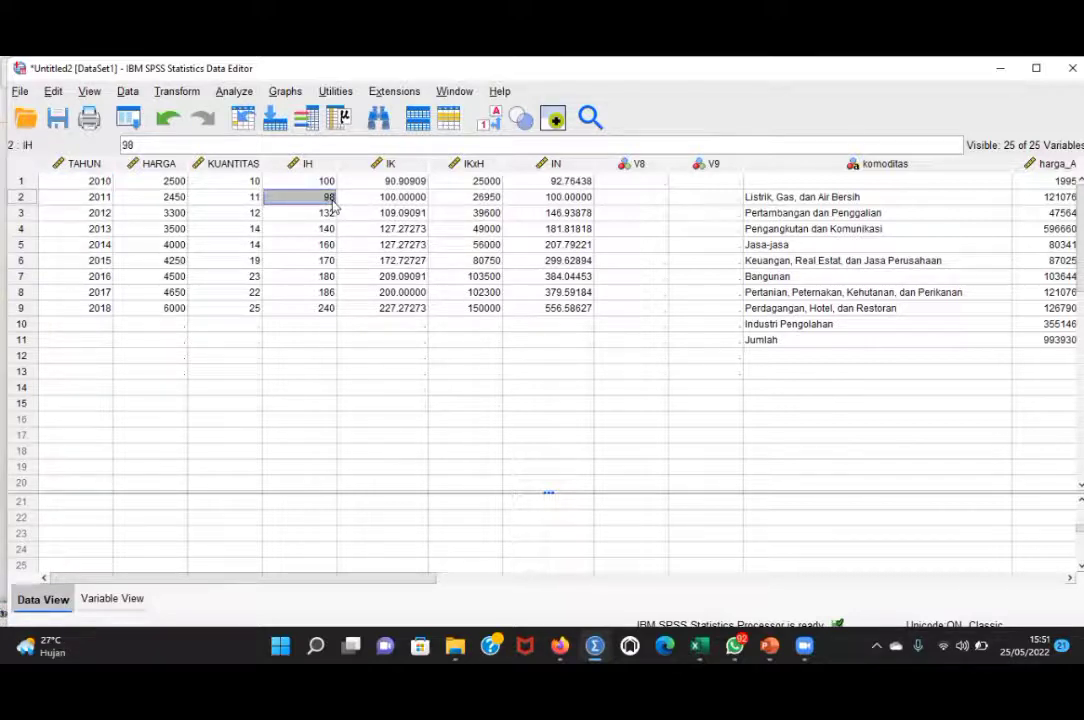
{"action": "left_click", "coordinate": [174, 197]}
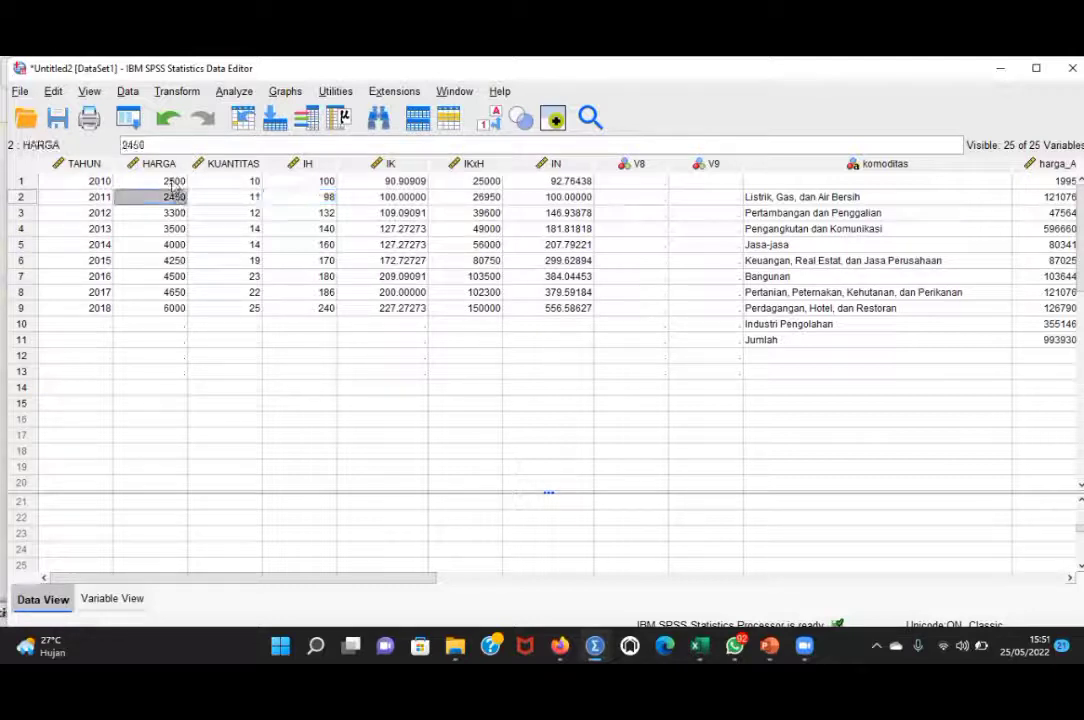
{"action": "left_click", "coordinate": [174, 184]}
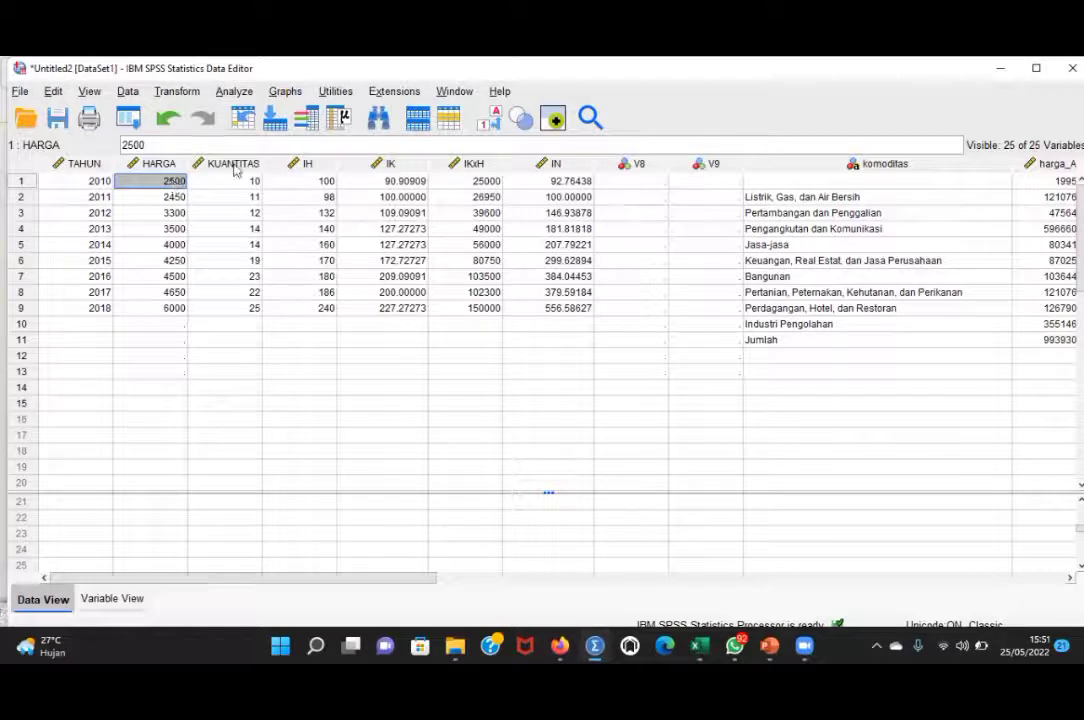
{"action": "left_click", "coordinate": [327, 199]}
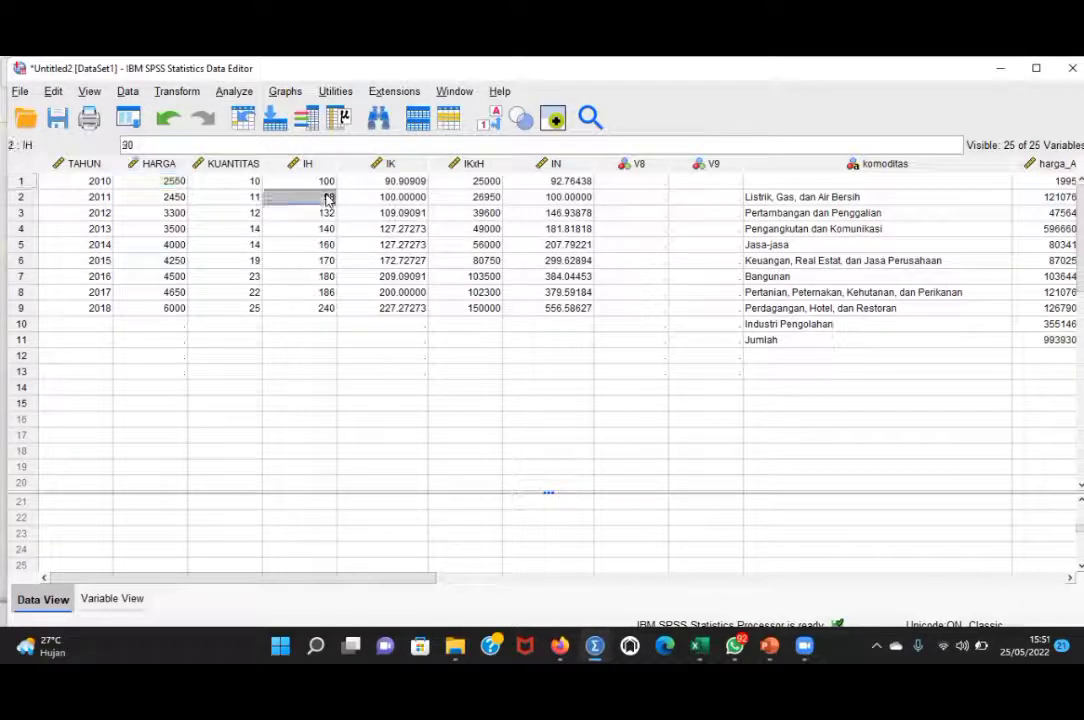
Highlight the IH values for 2010 through 2018, followed by the entire IK column
{"action": "left_click_drag", "start_coordinate": [326, 182], "coordinate": [336, 311]}
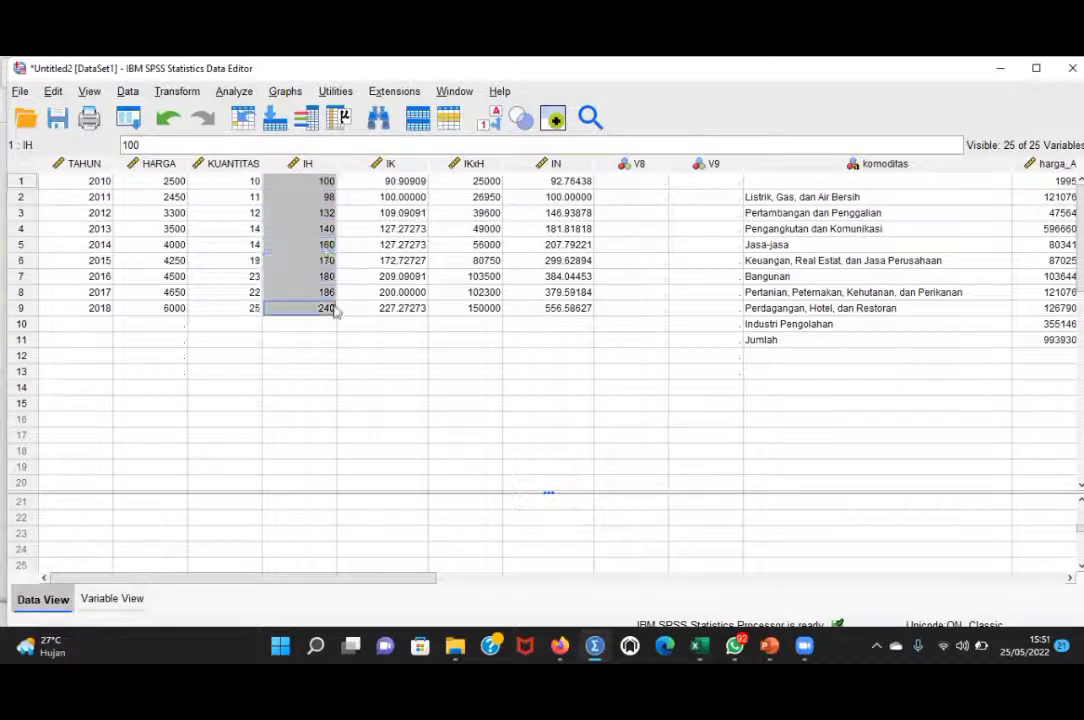
{"action": "left_click", "coordinate": [358, 260]}
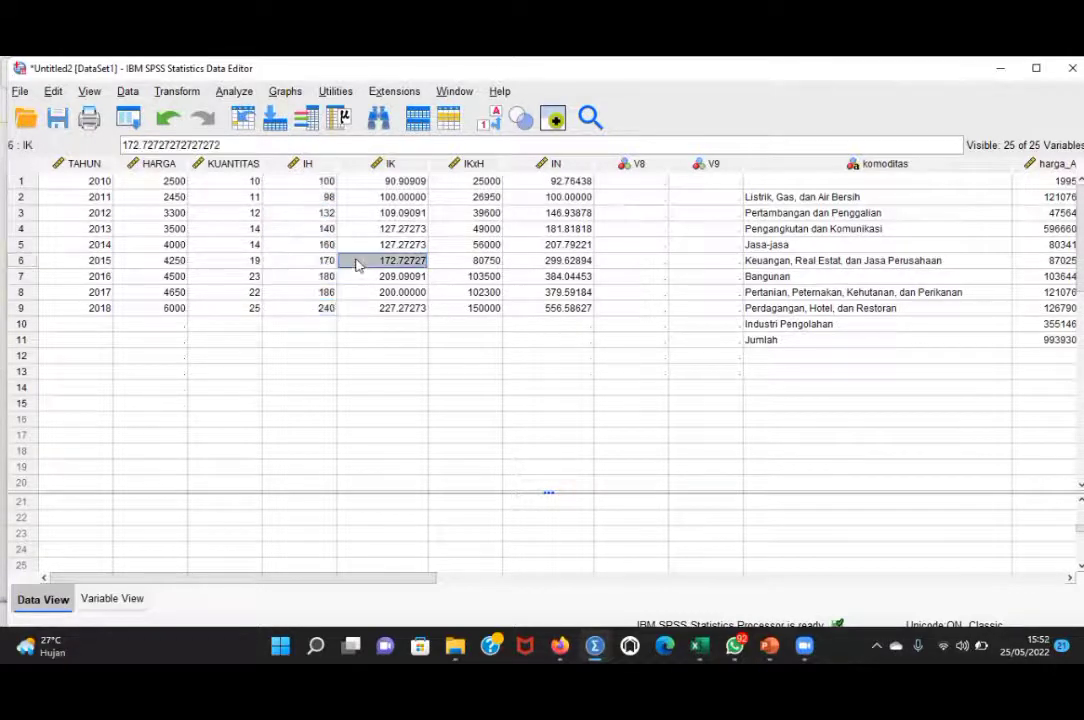
{"action": "left_click", "coordinate": [388, 164]}
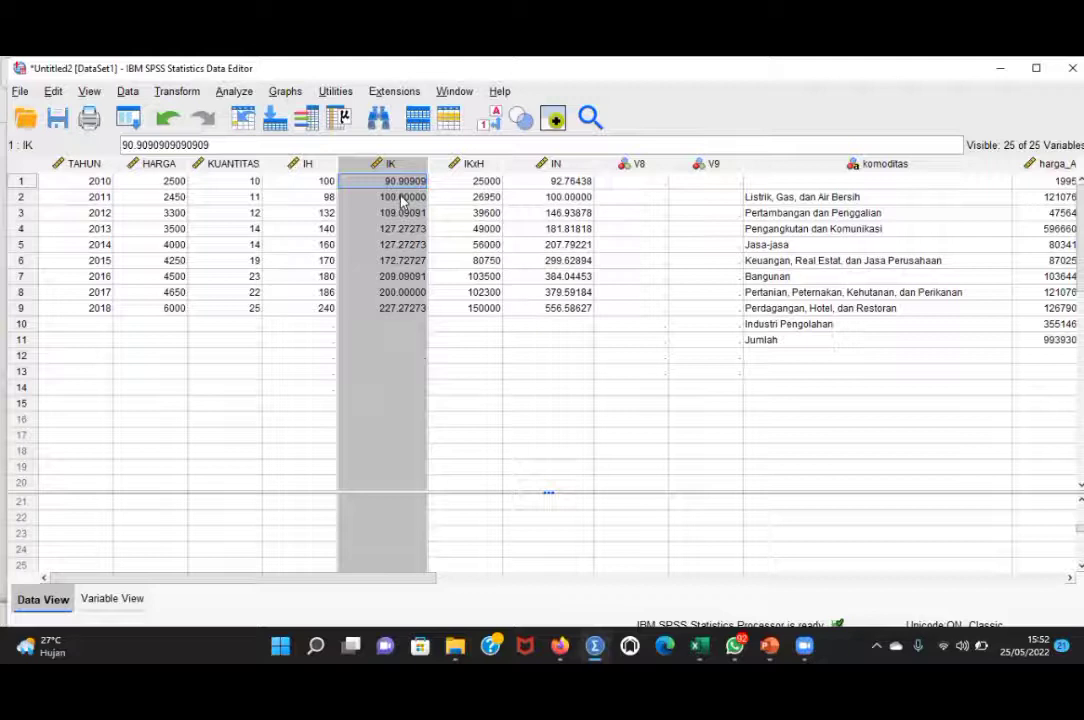
{"action": "left_click", "coordinate": [306, 326]}
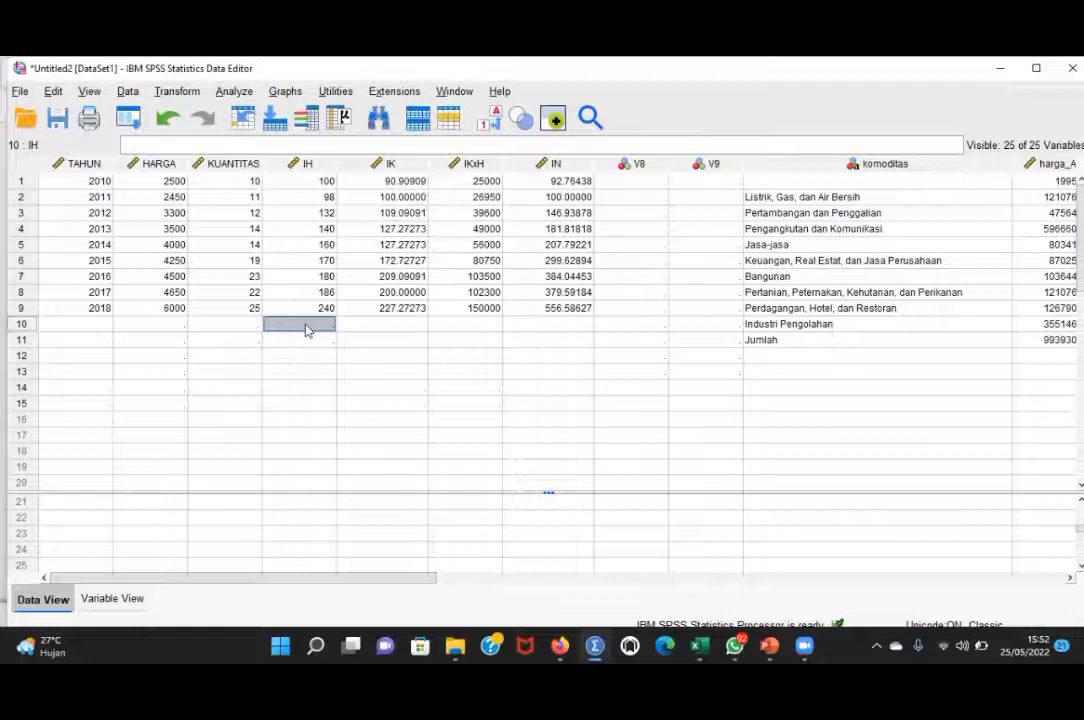
Compare the 2012 IK value with the KUANTITAS values of 2012 and the base year 2011
{"action": "left_click", "coordinate": [103, 198]}
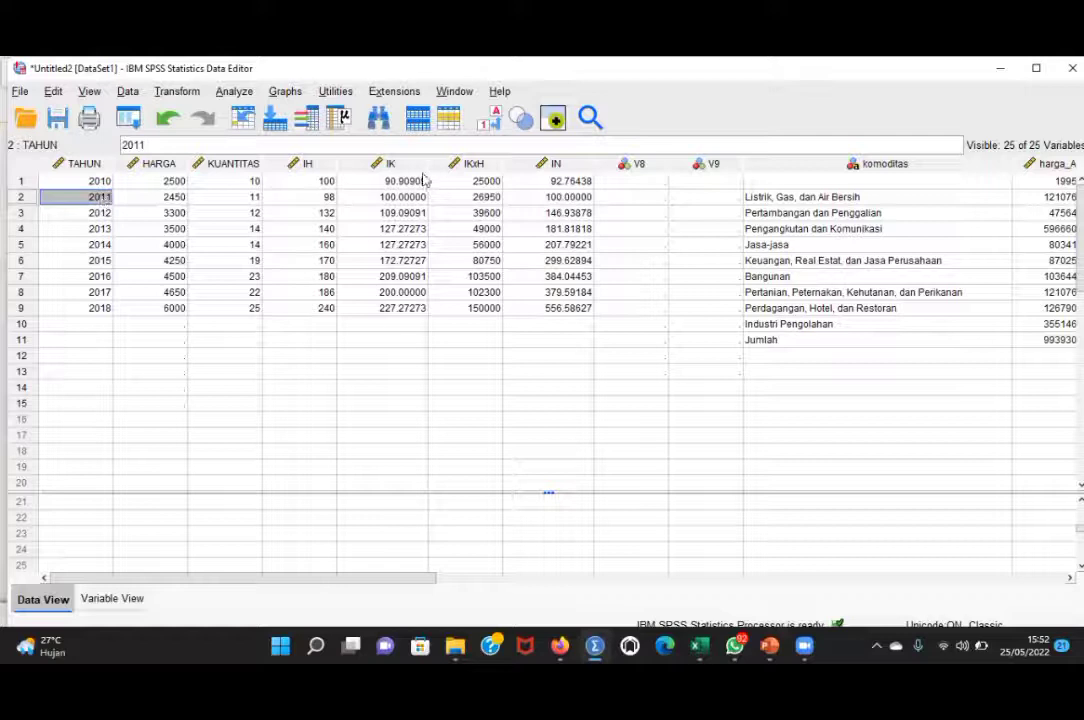
{"action": "left_click", "coordinate": [401, 213]}
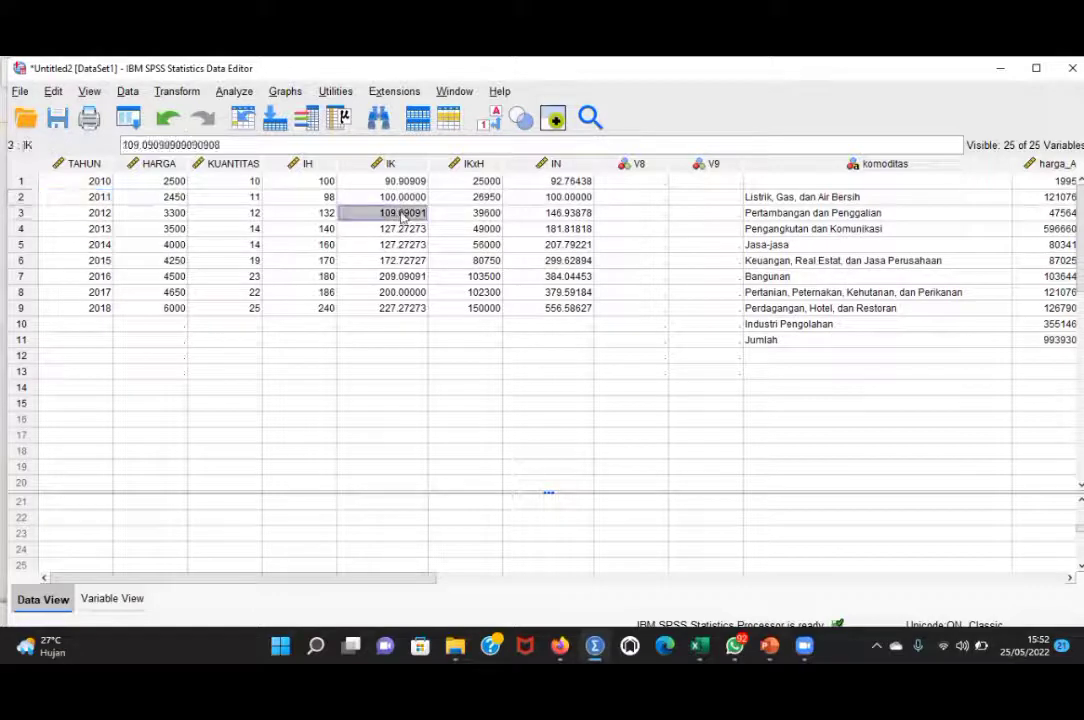
{"action": "left_click", "coordinate": [255, 214]}
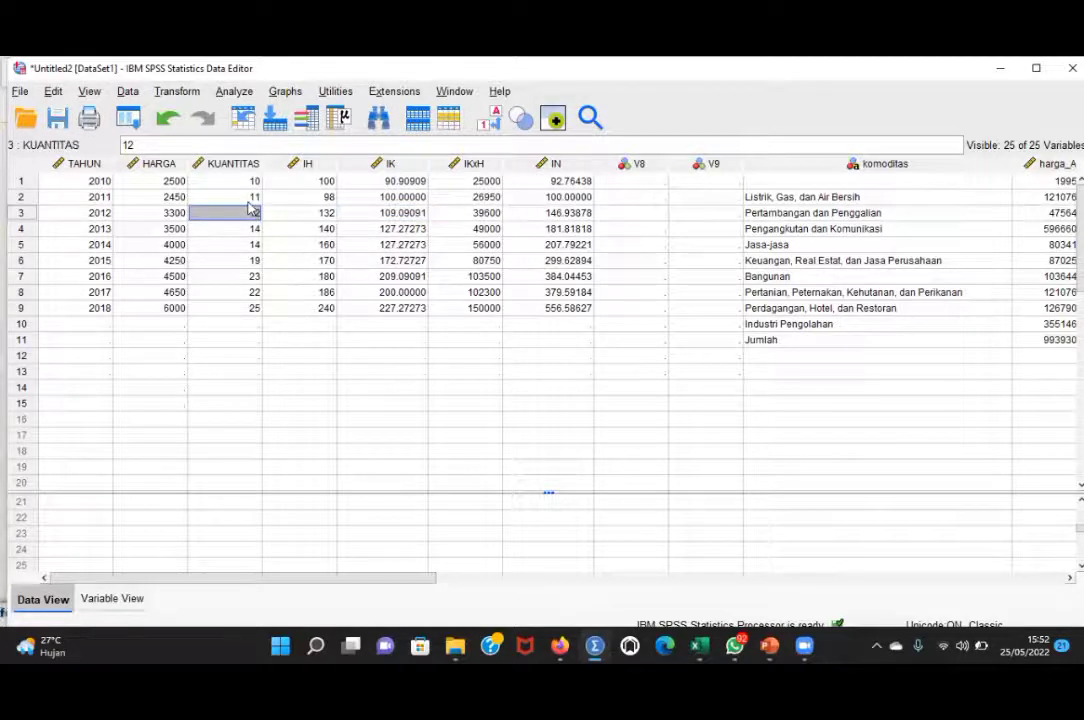
{"action": "left_click", "coordinate": [248, 202]}
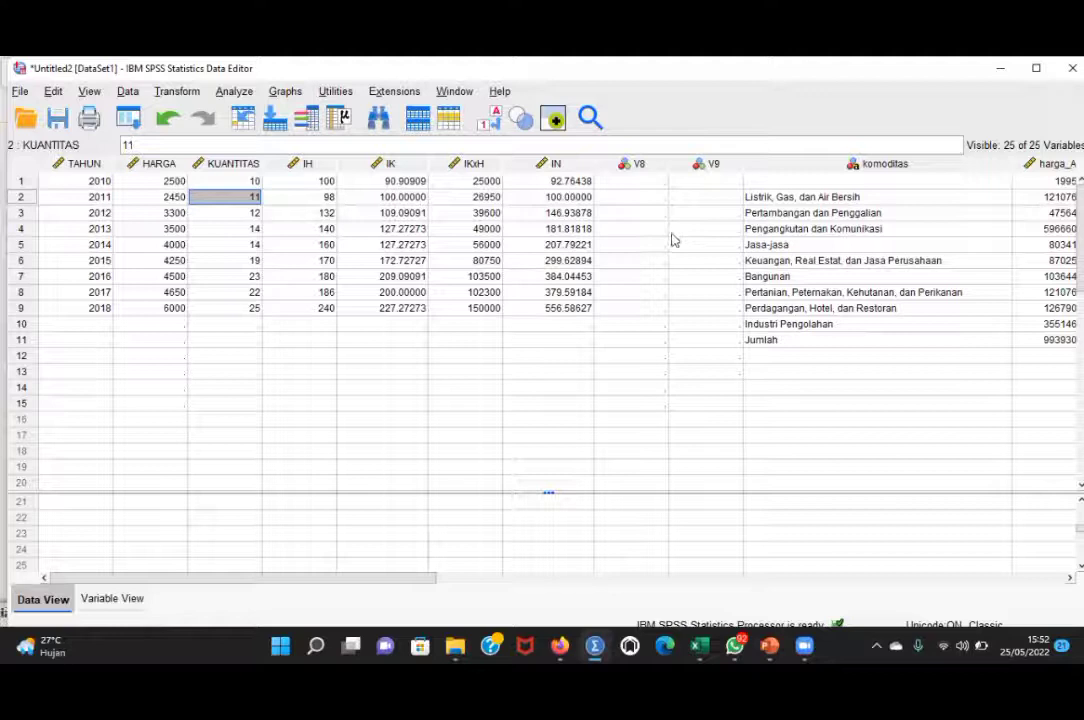
Review the IN and IKxH columns and compare the 2010 IKxH value with that year's HARGA and KUANTITAS
{"action": "left_click", "coordinate": [556, 164]}
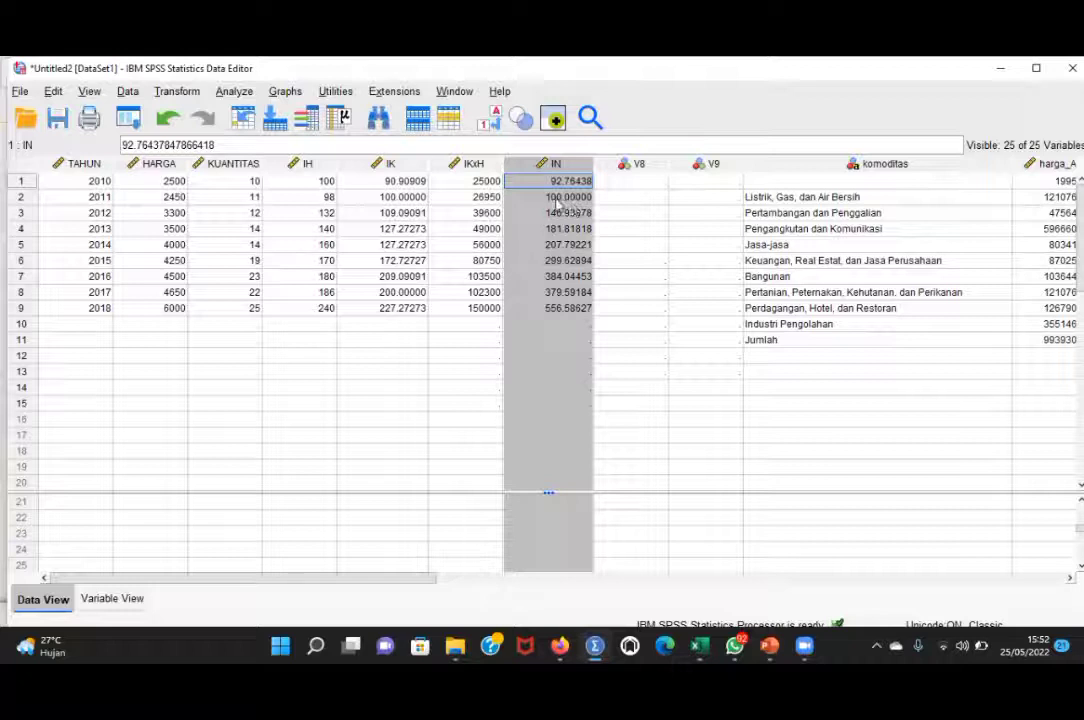
{"action": "left_click", "coordinate": [495, 165]}
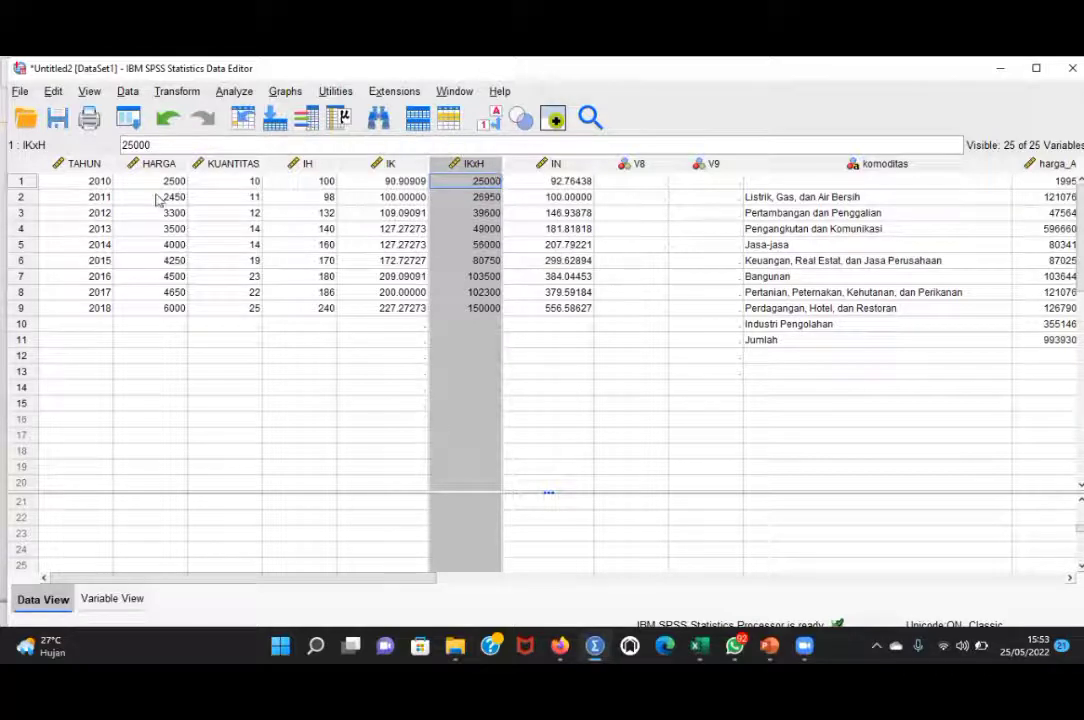
{"action": "left_click_drag", "start_coordinate": [160, 183], "coordinate": [258, 320]}
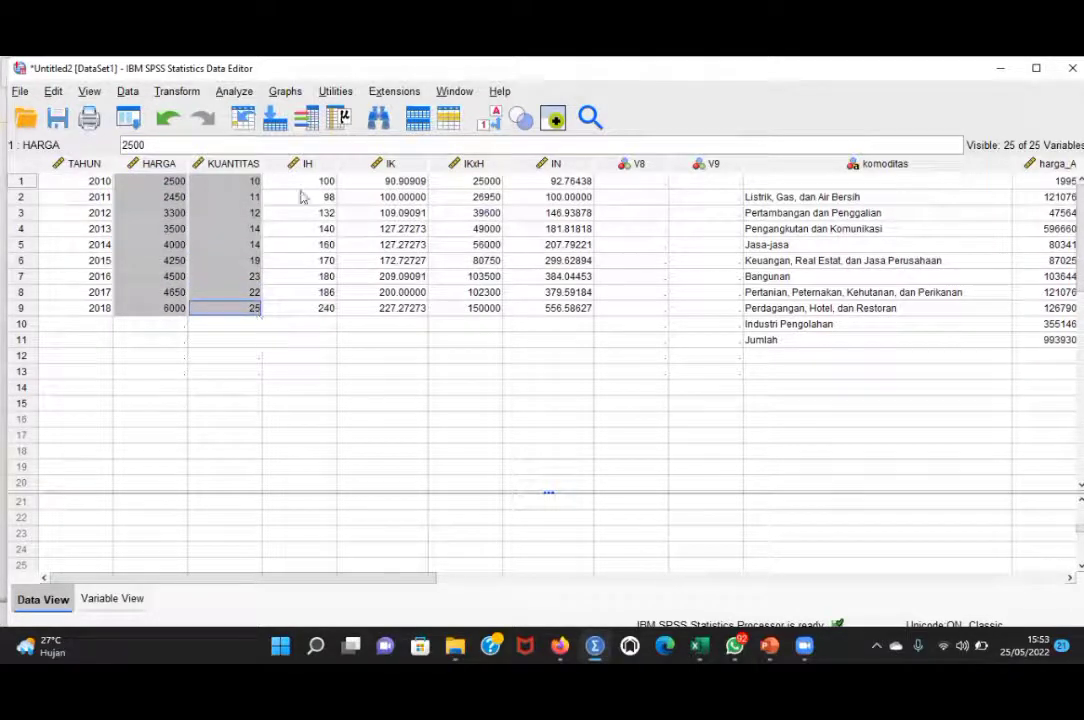
{"action": "left_click", "coordinate": [486, 181]}
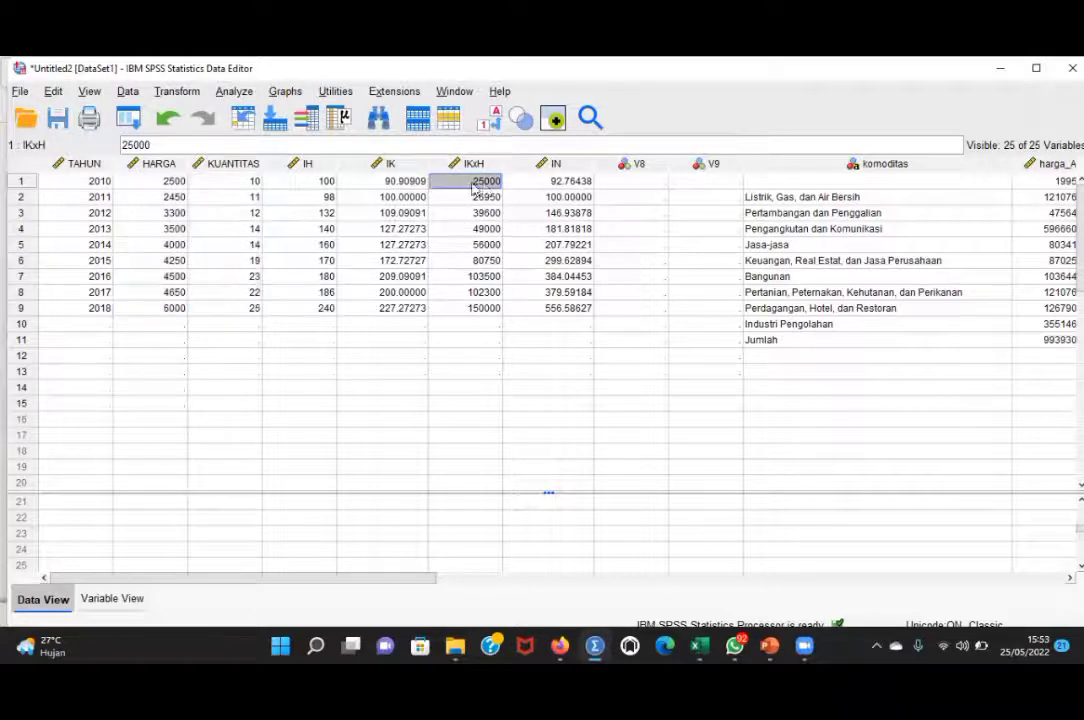
{"action": "left_click", "coordinate": [172, 184]}
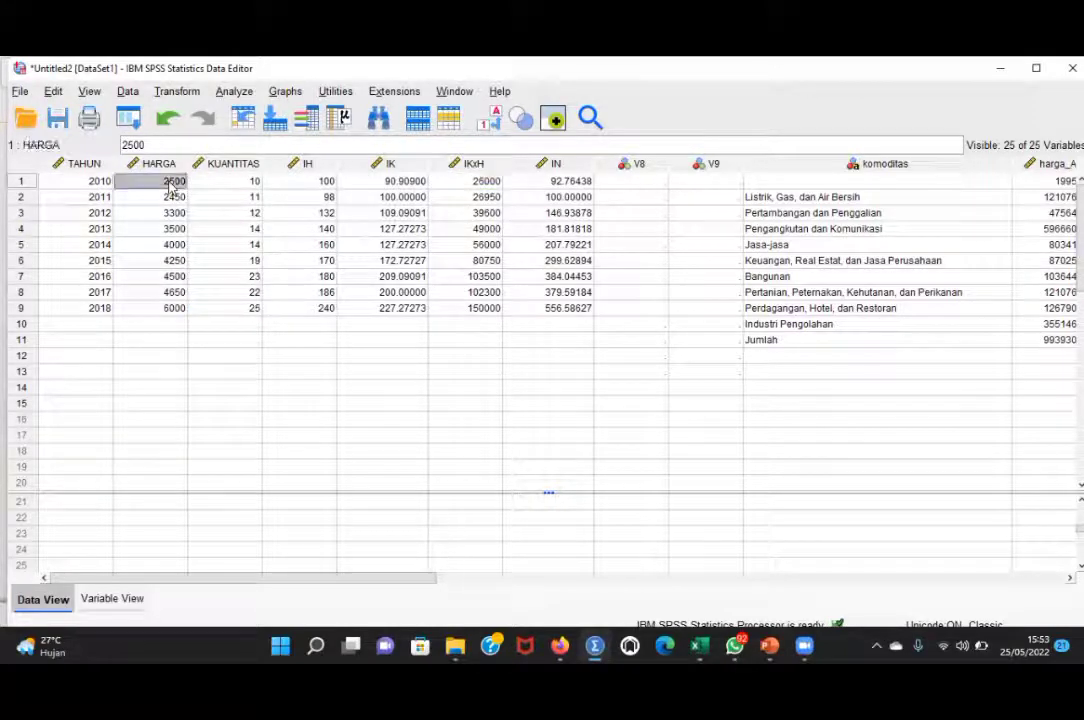
{"action": "left_click", "coordinate": [257, 183]}
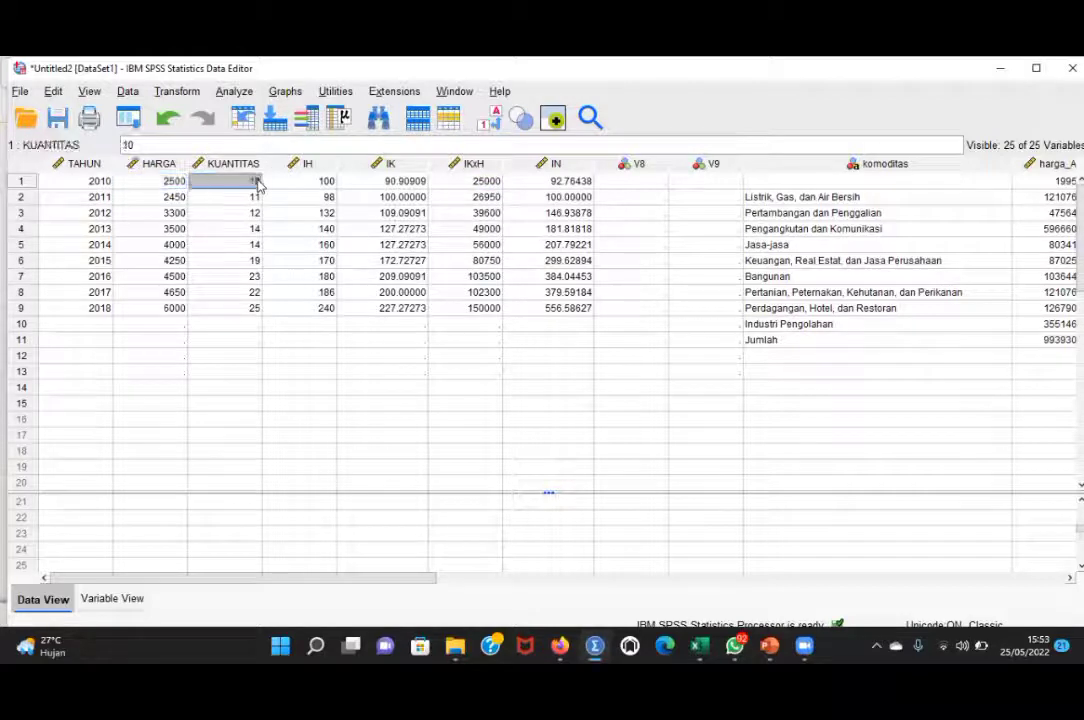
{"action": "left_click", "coordinate": [472, 164]}
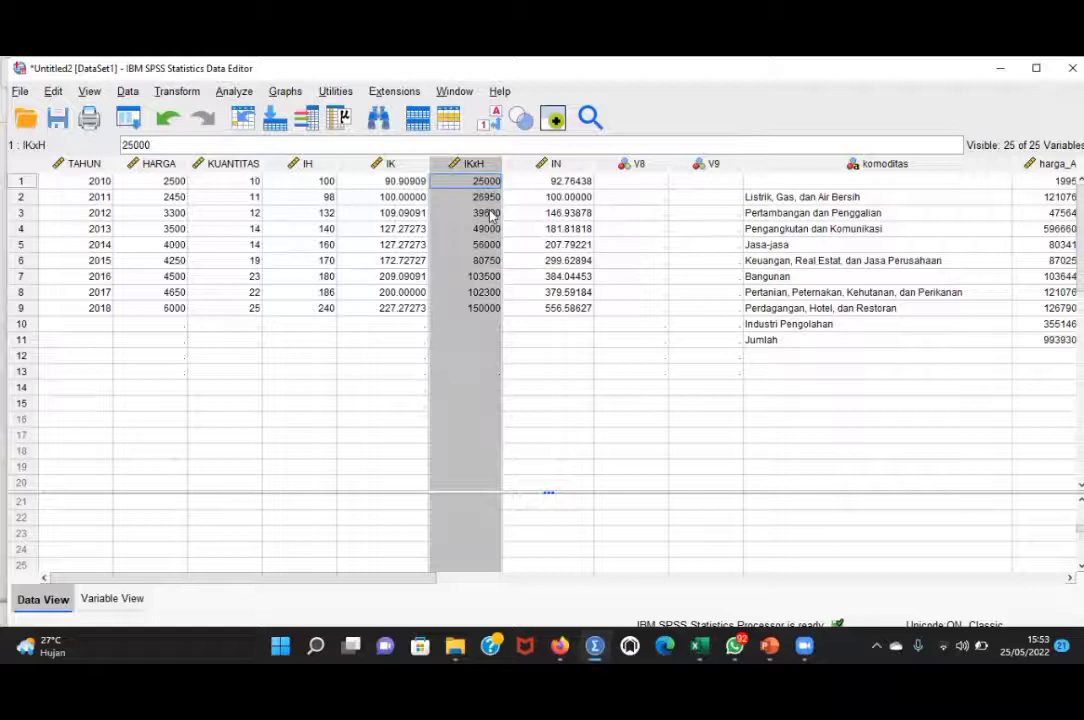
Examine the IN column and compare its 2010 value with the IKxH values of 2010 and the base year 2011
{"action": "left_click", "coordinate": [568, 164]}
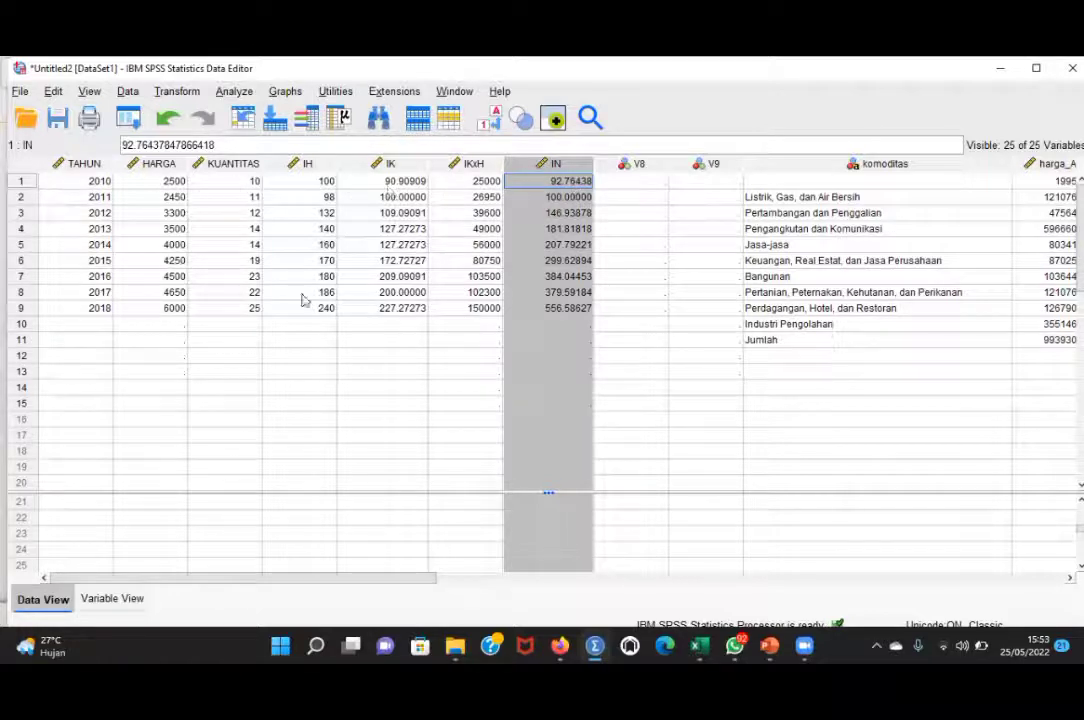
{"action": "left_click", "coordinate": [402, 372]}
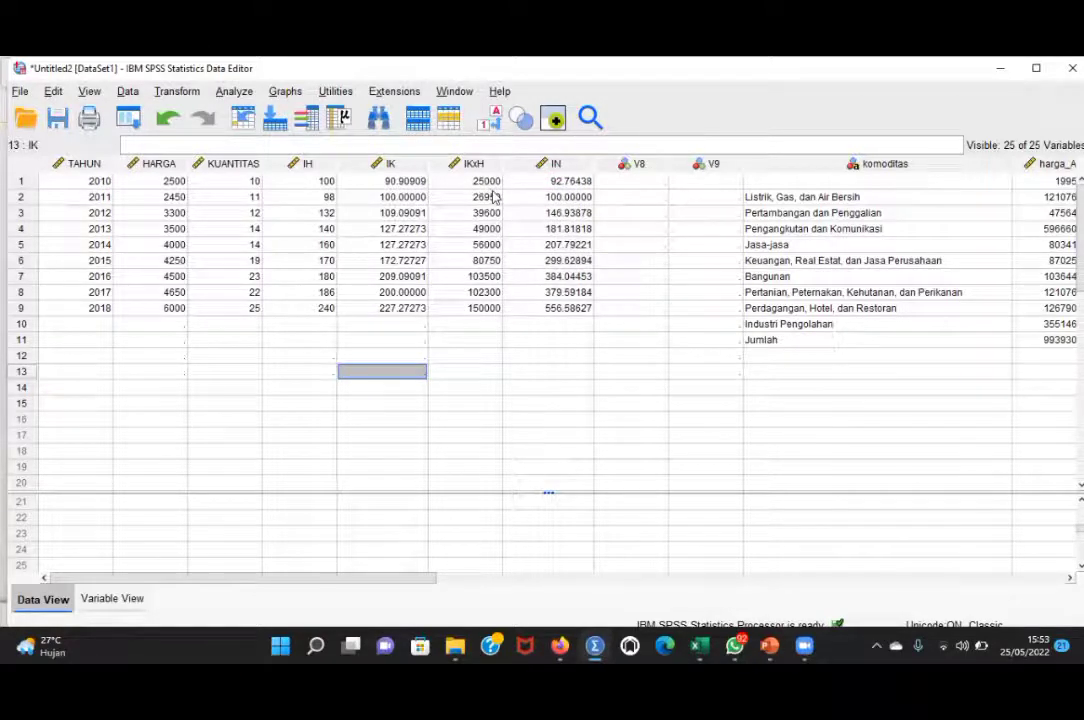
{"action": "left_click", "coordinate": [91, 199]}
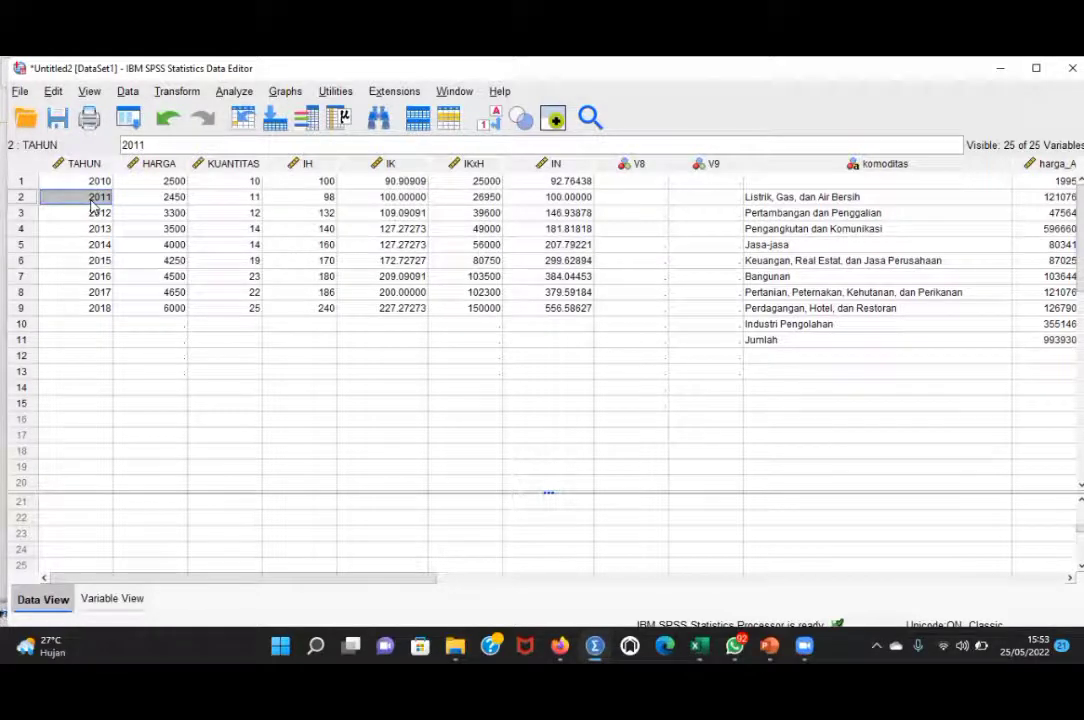
{"action": "left_click", "coordinate": [555, 184]}
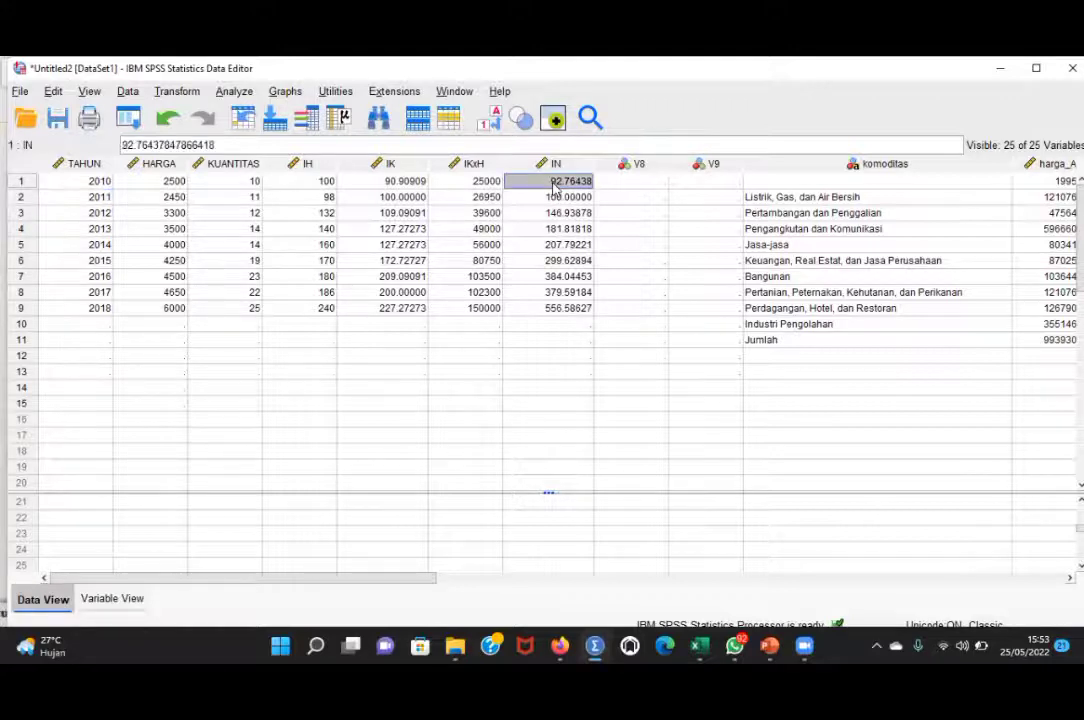
{"action": "left_click", "coordinate": [488, 183]}
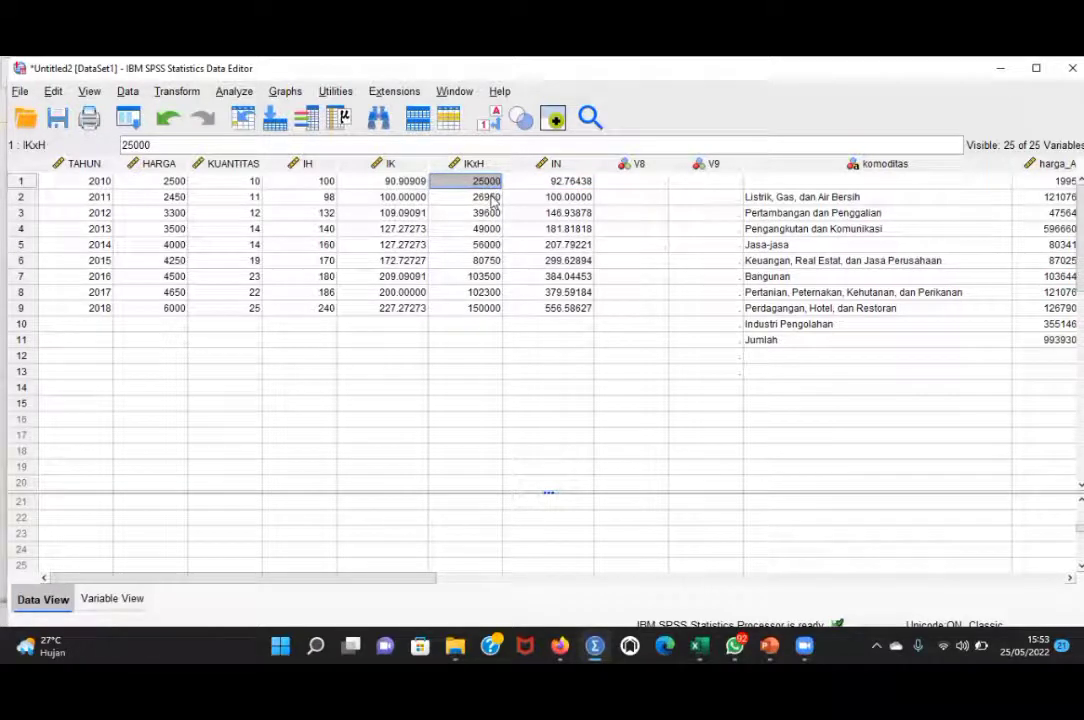
{"action": "left_click", "coordinate": [491, 199]}
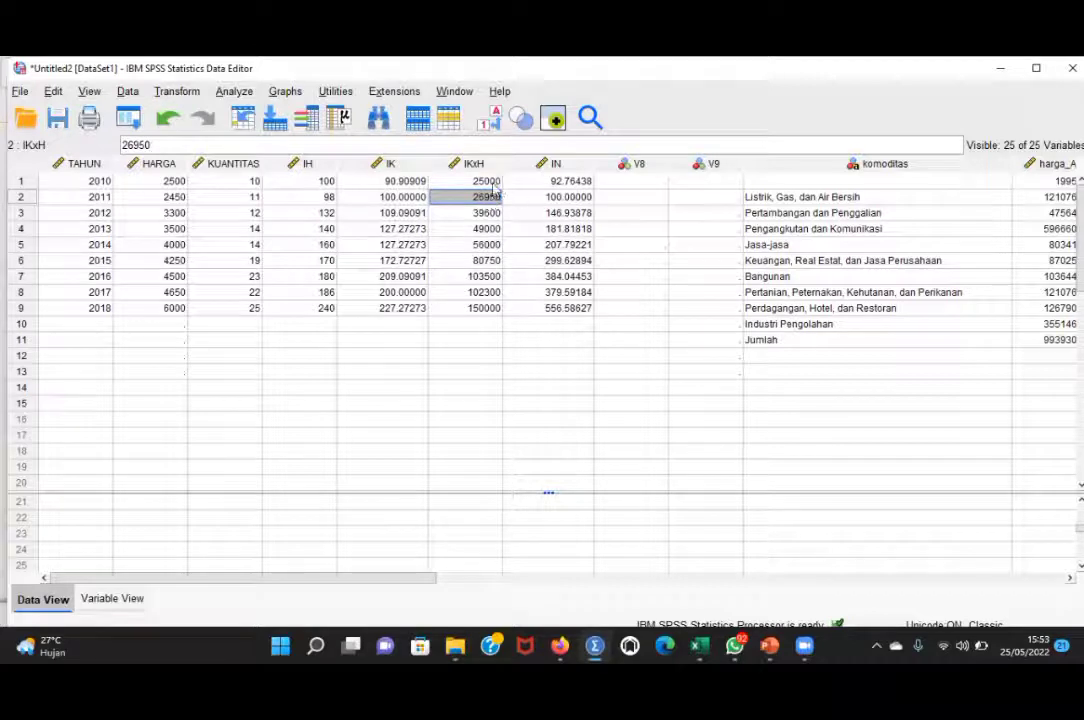
Highlight the IH, IK and IKxH values for 2010 through 2018
{"action": "left_click", "coordinate": [491, 183]}
{"action": "left_click_drag", "start_coordinate": [491, 183], "coordinate": [291, 313]}
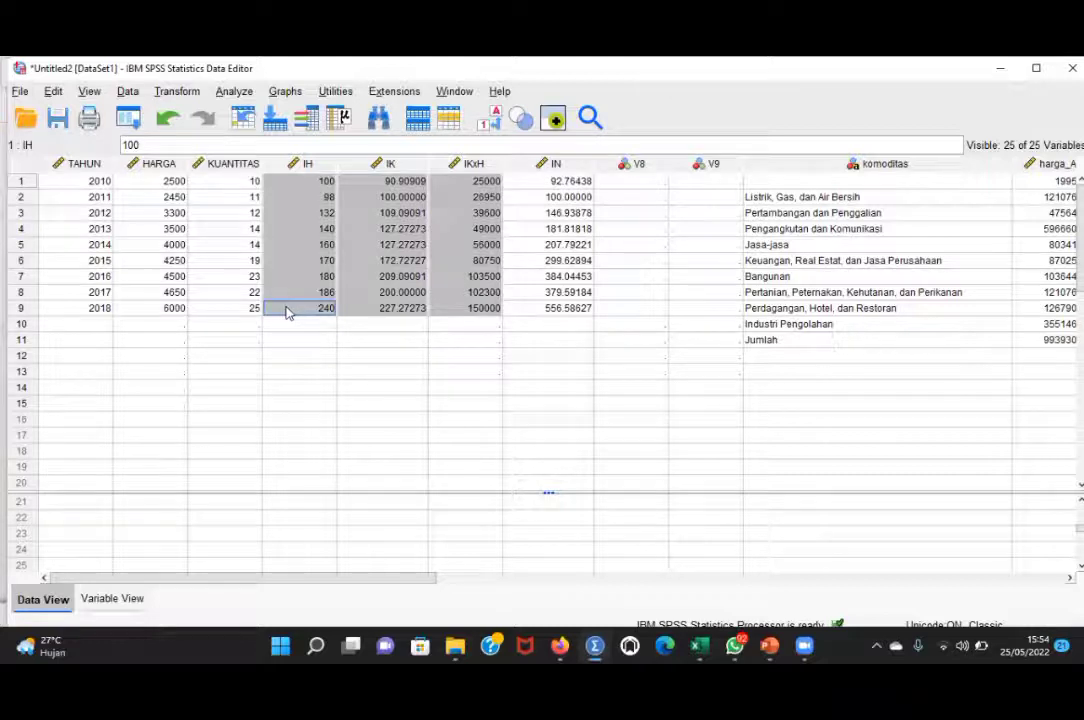
{"action": "left_click", "coordinate": [535, 328]}
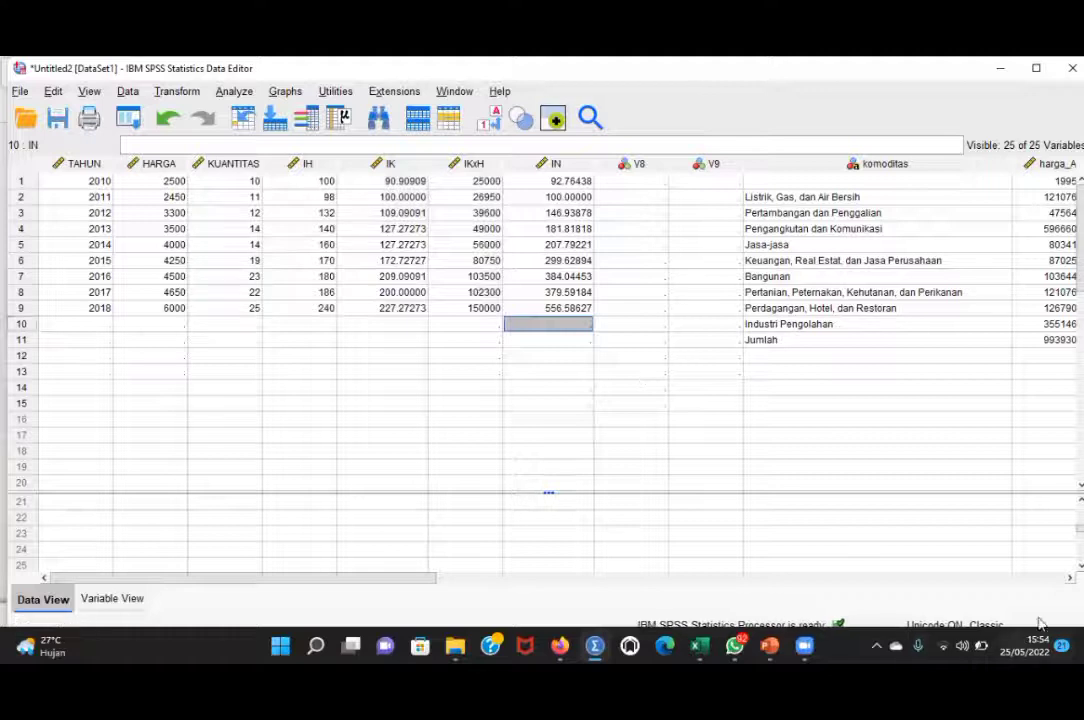
Review the commodity data and highlight the Jumlah row's totals from harga_A through V16
{"action": "scroll", "coordinate": [540, 330], "scroll_direction": "right", "scroll_amount": 4}
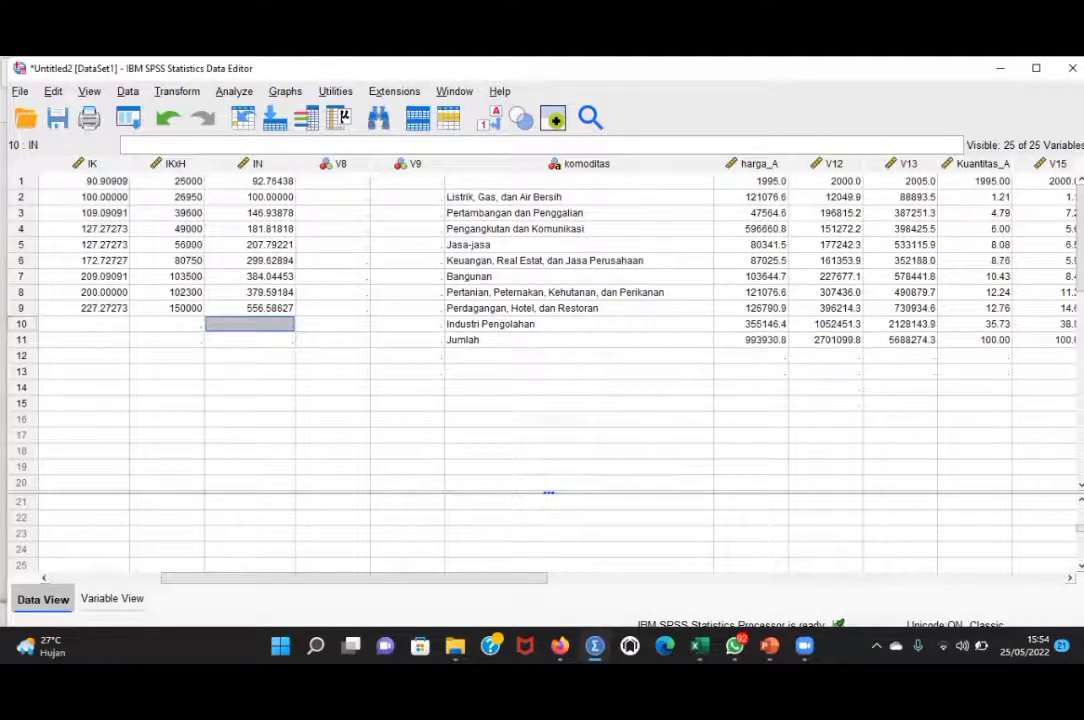
{"action": "scroll", "coordinate": [540, 330], "scroll_direction": "right", "scroll_amount": 6}
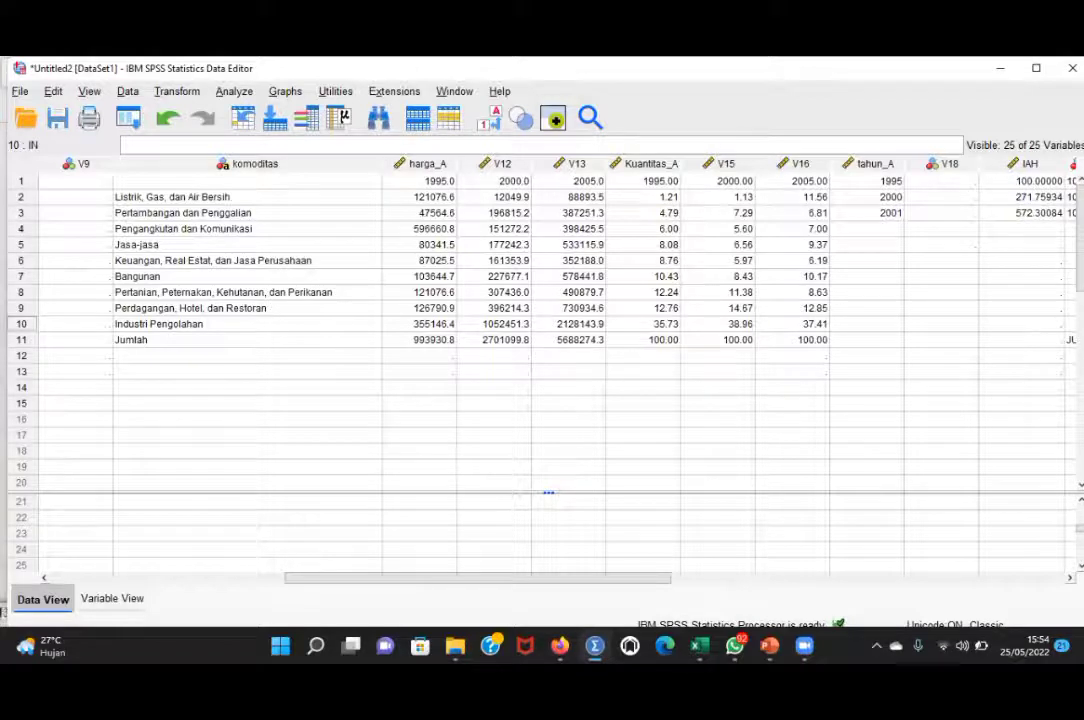
{"action": "scroll", "coordinate": [540, 330], "scroll_direction": "right", "scroll_amount": 1}
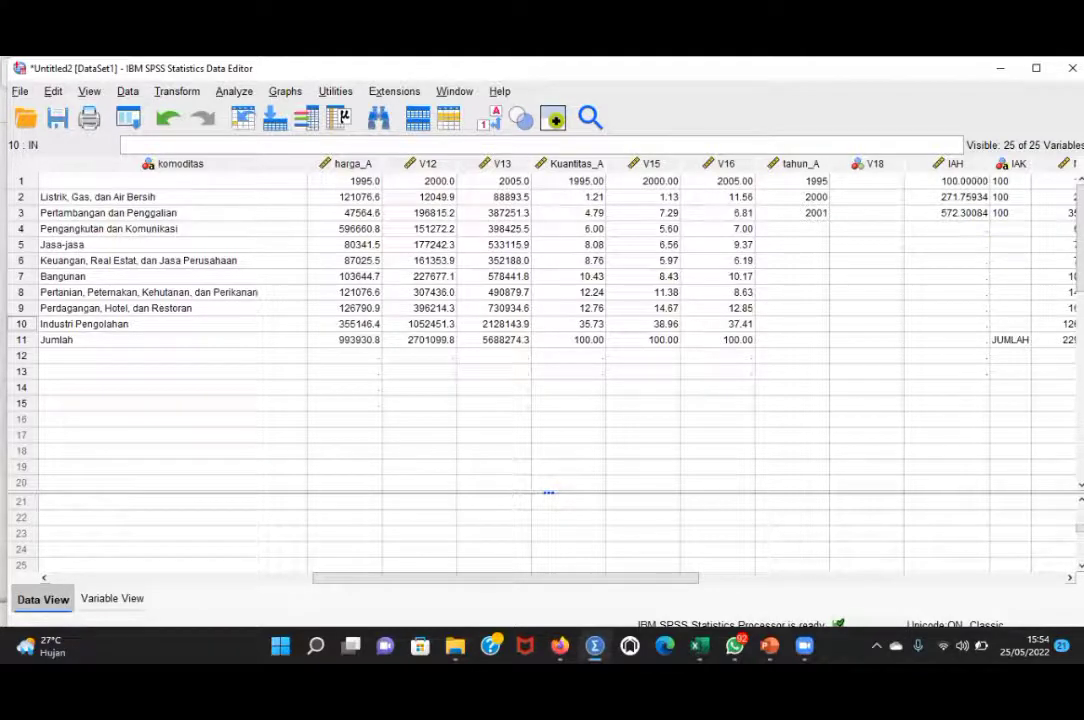
{"action": "left_click", "coordinate": [331, 343]}
{"action": "left_click_drag", "start_coordinate": [331, 343], "coordinate": [738, 347]}
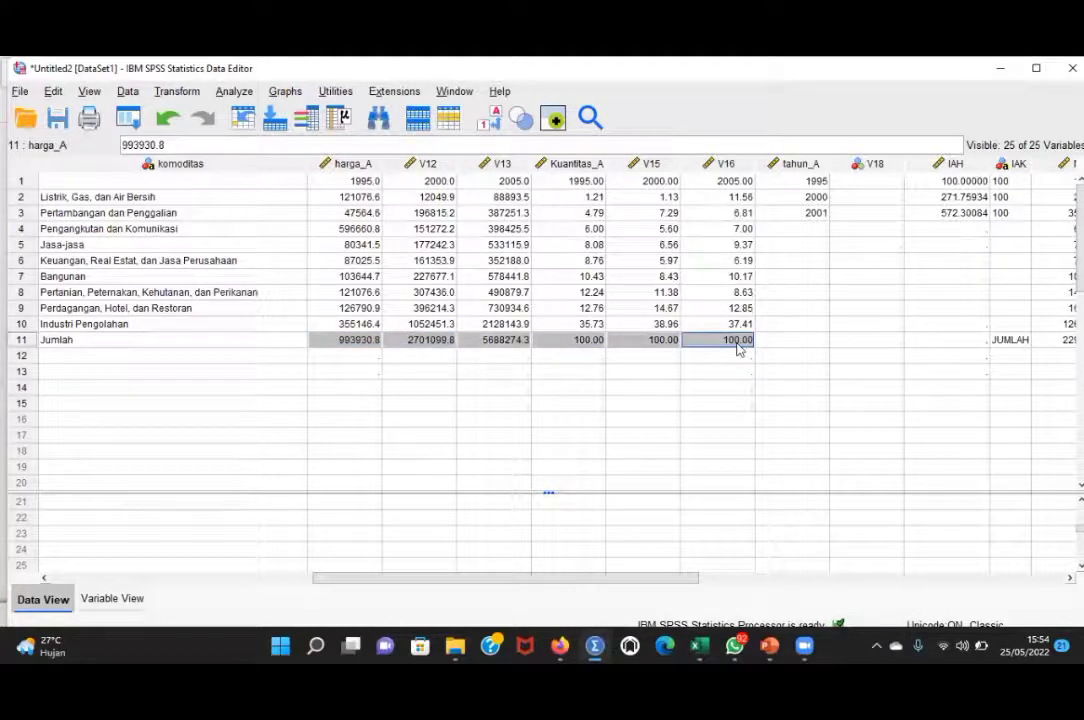
{"action": "left_click", "coordinate": [403, 394]}
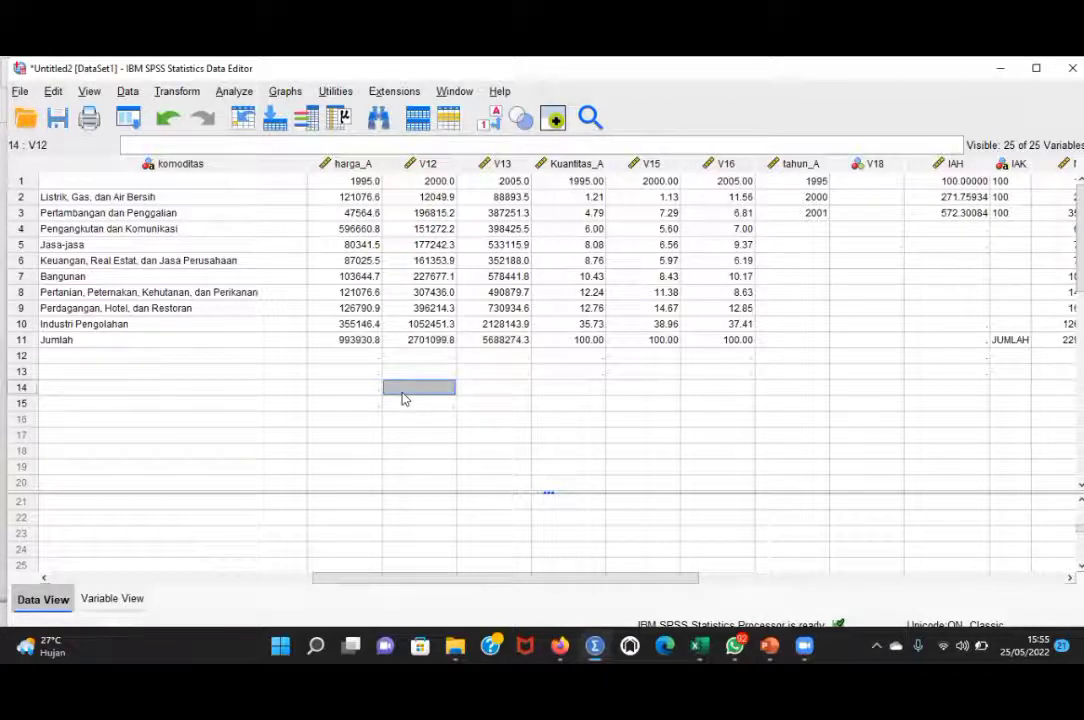
Examine the IAH column and compare its 2000 value with the Jumlah totals of V12 and the 1995 base year in harga_A
{"action": "left_click", "coordinate": [955, 197]}
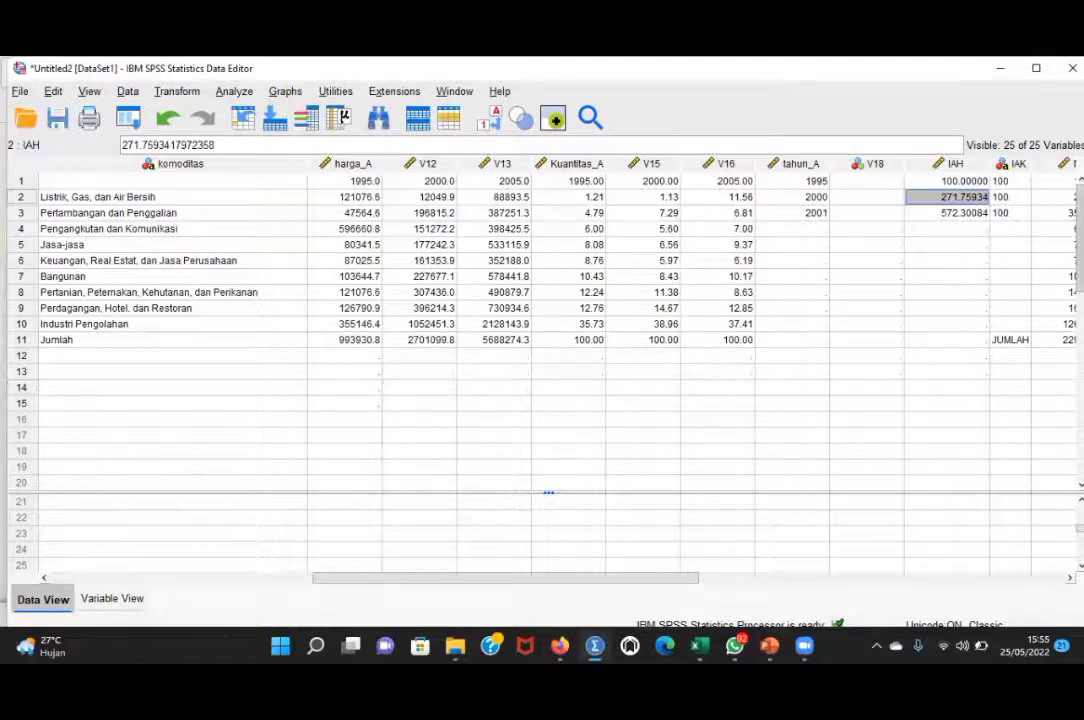
{"action": "left_click", "coordinate": [957, 172]}
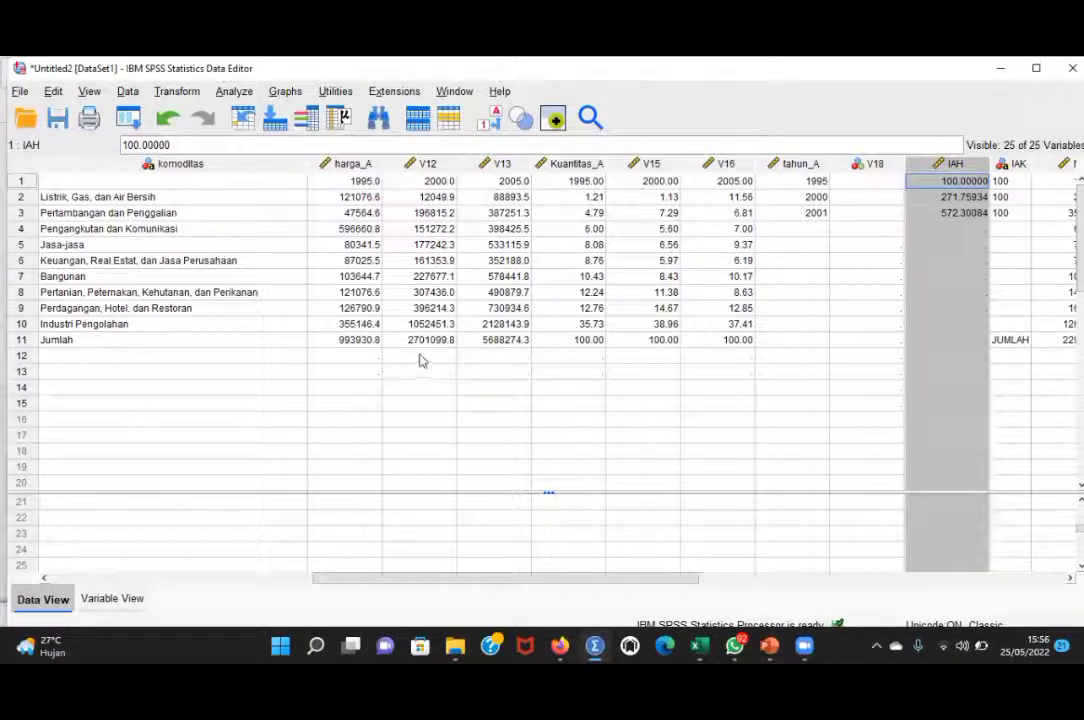
{"action": "left_click", "coordinate": [370, 182]}
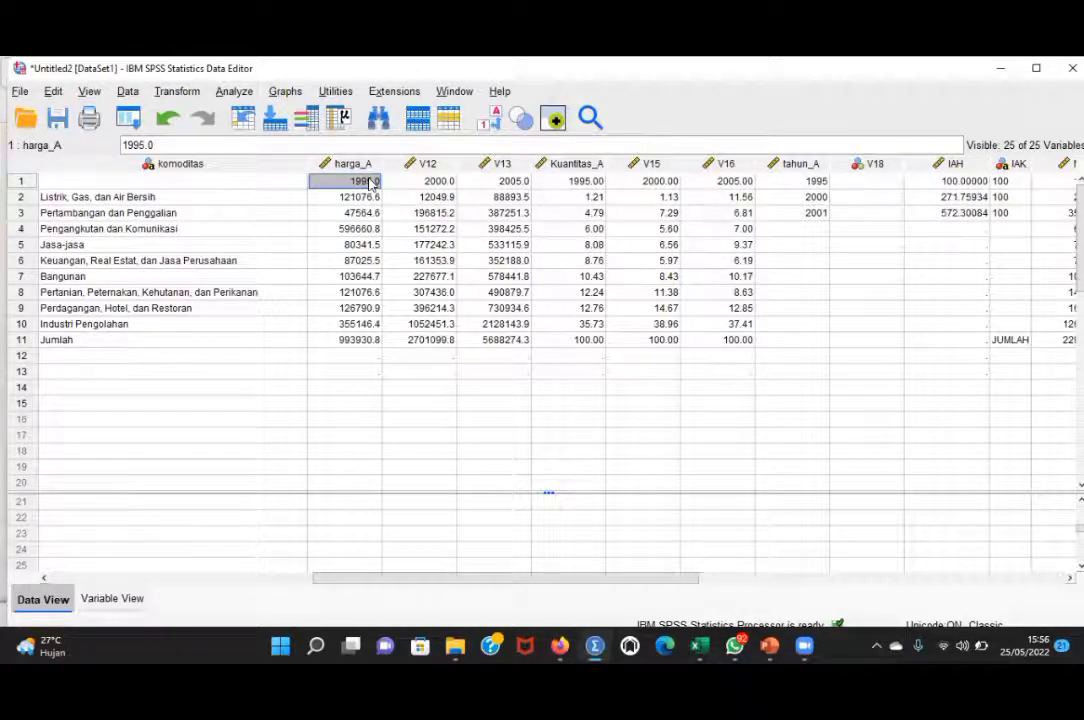
{"action": "left_click", "coordinate": [972, 197]}
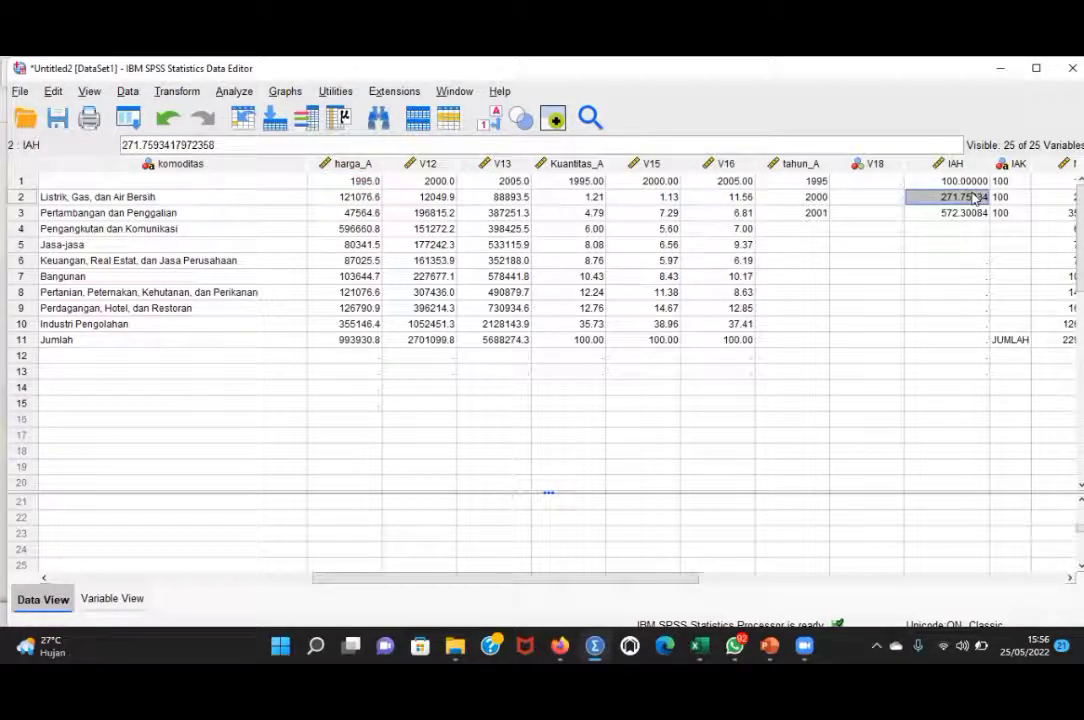
{"action": "left_click", "coordinate": [440, 340]}
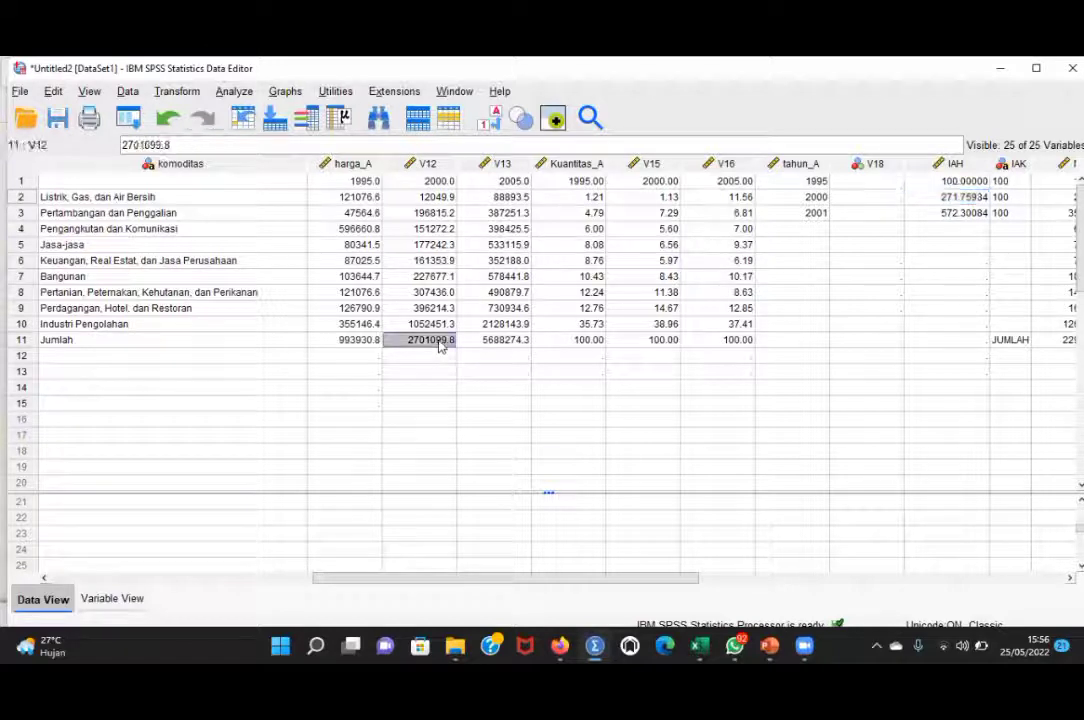
{"action": "left_click", "coordinate": [362, 341]}
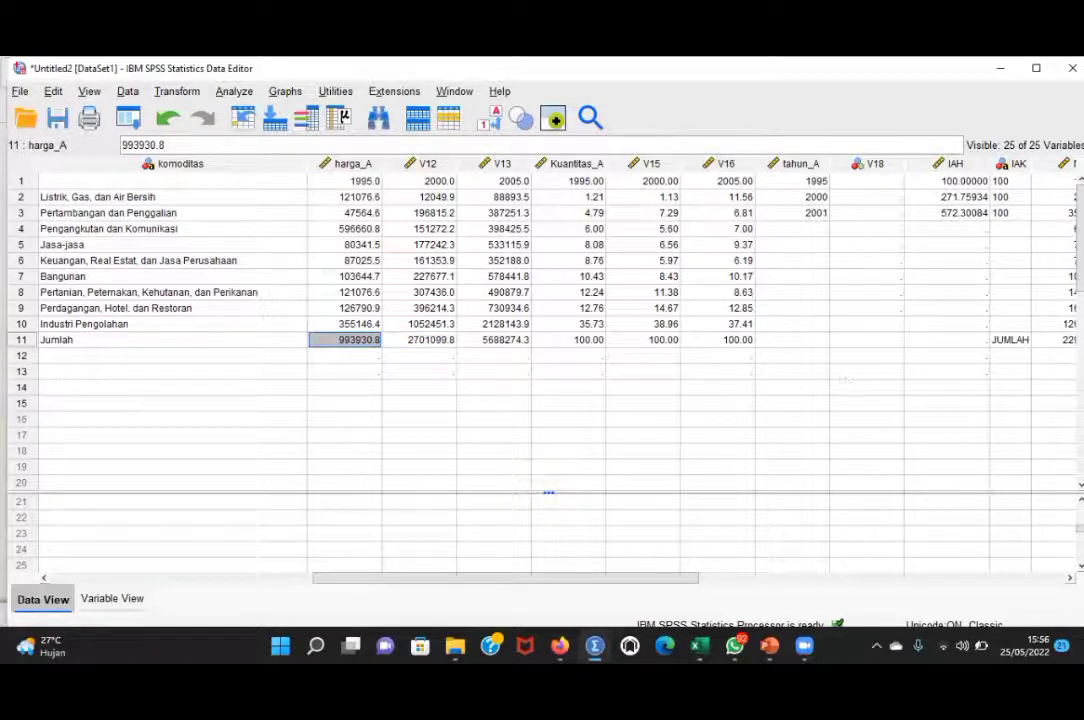
Examine the IAK column against the quantity data in Kuantitas_A, V15 and V16, including the totals row
{"action": "scroll", "coordinate": [540, 330], "scroll_direction": "right", "scroll_amount": 5}
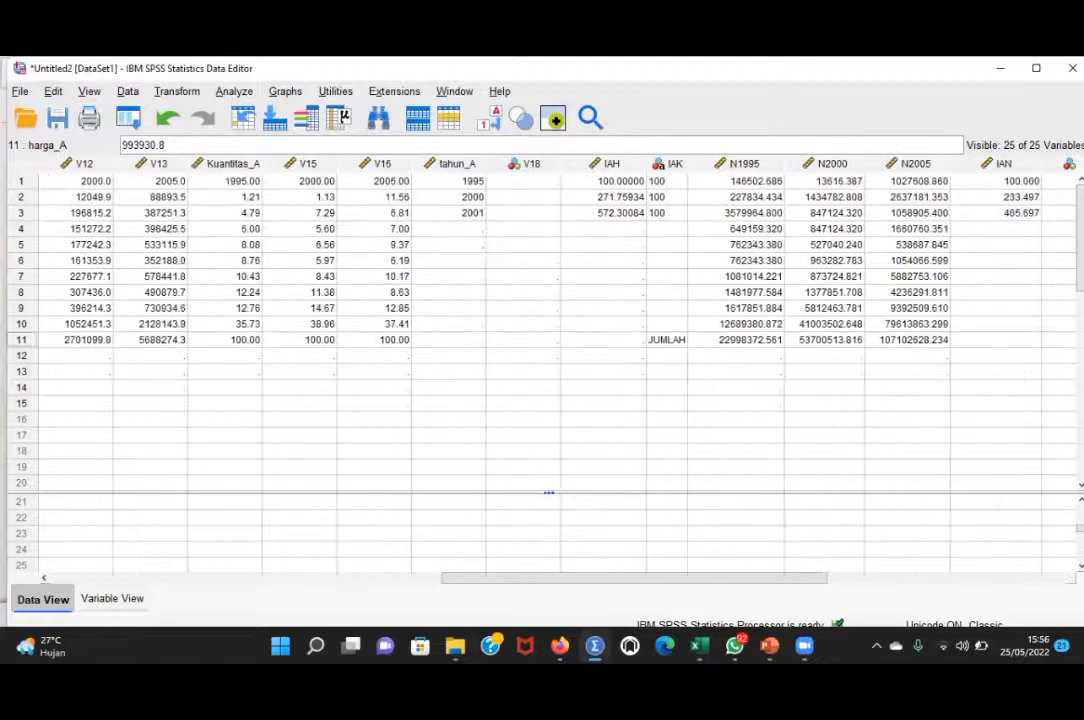
{"action": "left_click", "coordinate": [672, 163]}
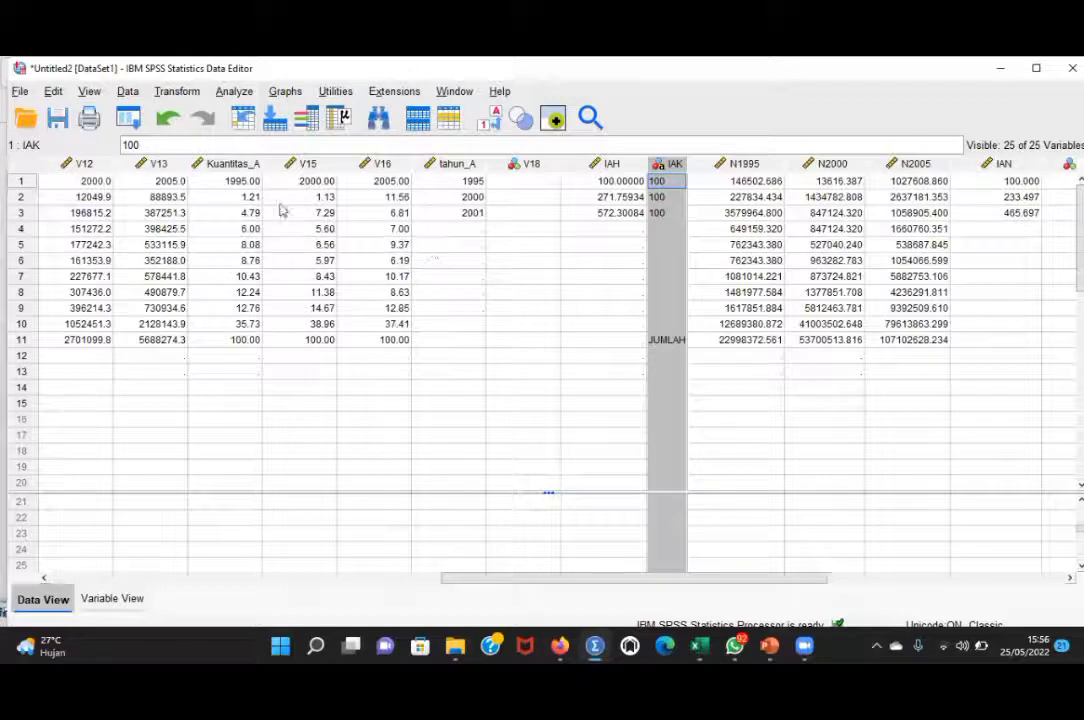
{"action": "left_click", "coordinate": [240, 182]}
{"action": "left_click", "coordinate": [408, 340], "text": "shift"}
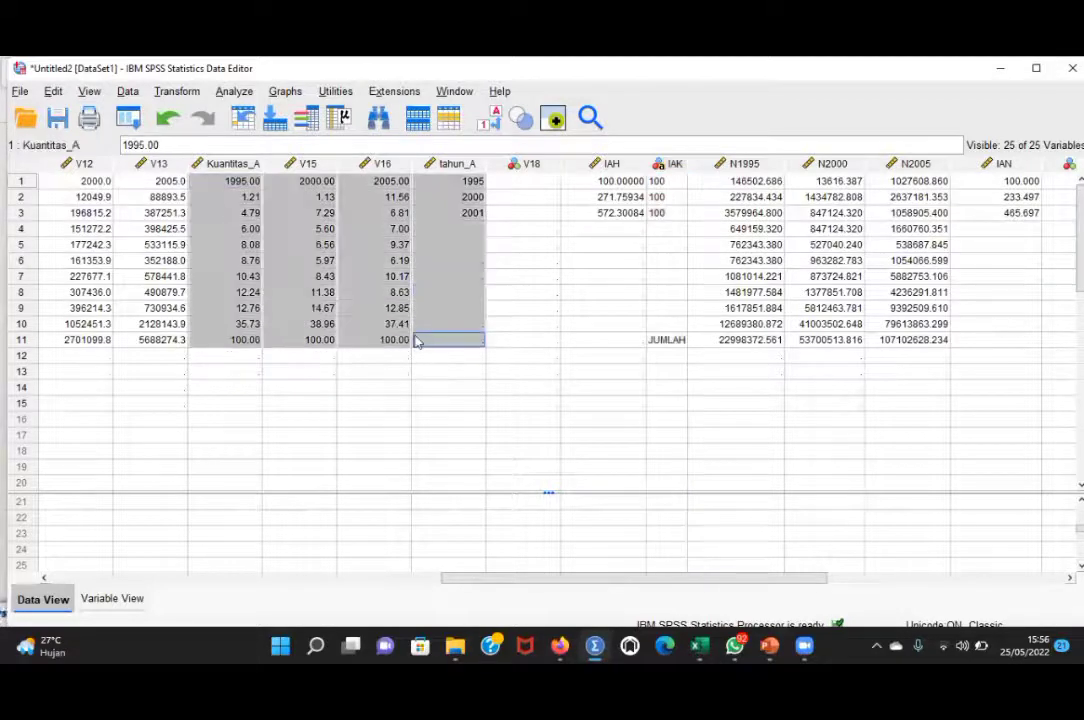
{"action": "left_click", "coordinate": [659, 342]}
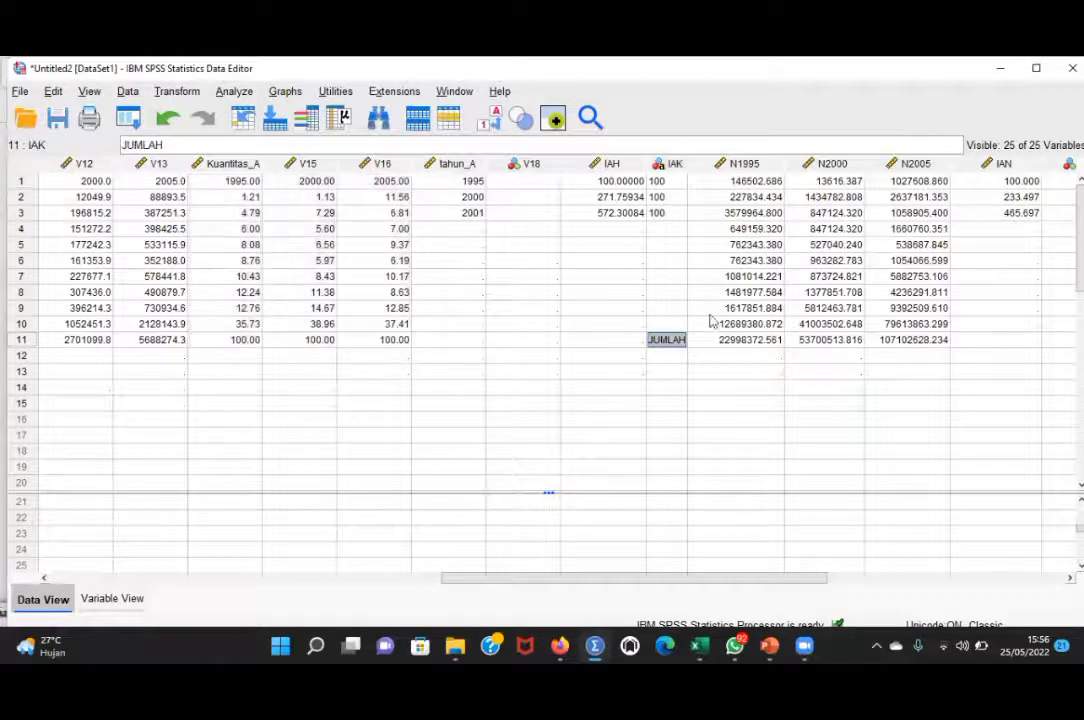
Examine the IAN column together with the N1995, N2000 and N2005 value columns and the price and quantity data from V12 through V16
{"action": "left_click", "coordinate": [1005, 164]}
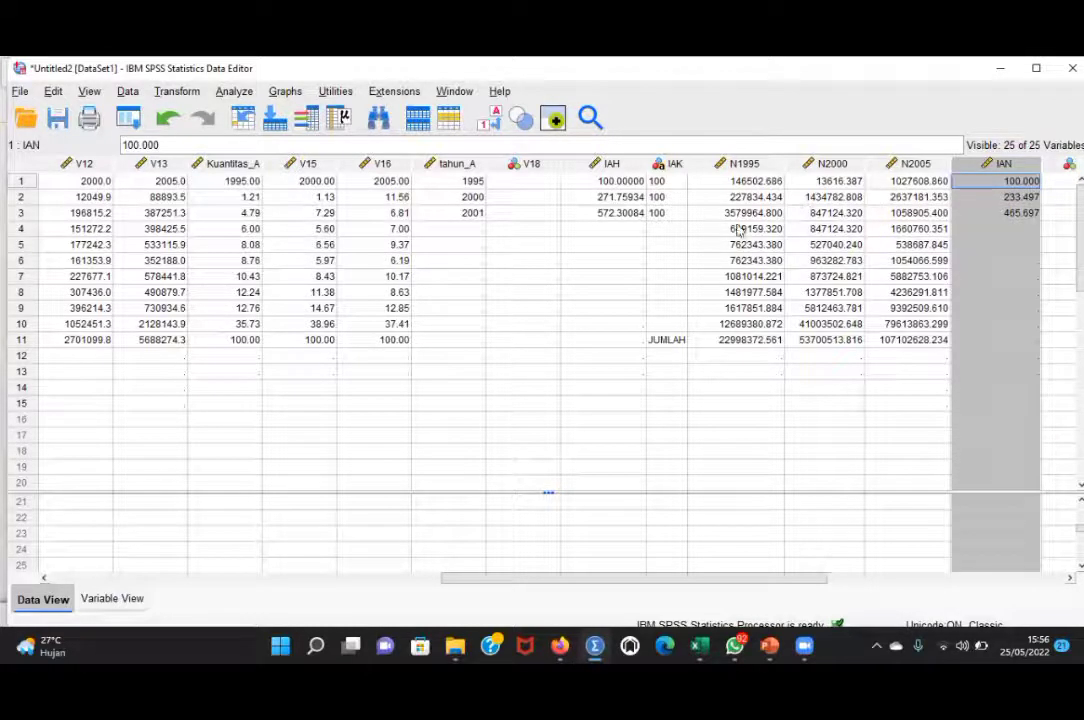
{"action": "left_click", "coordinate": [621, 184]}
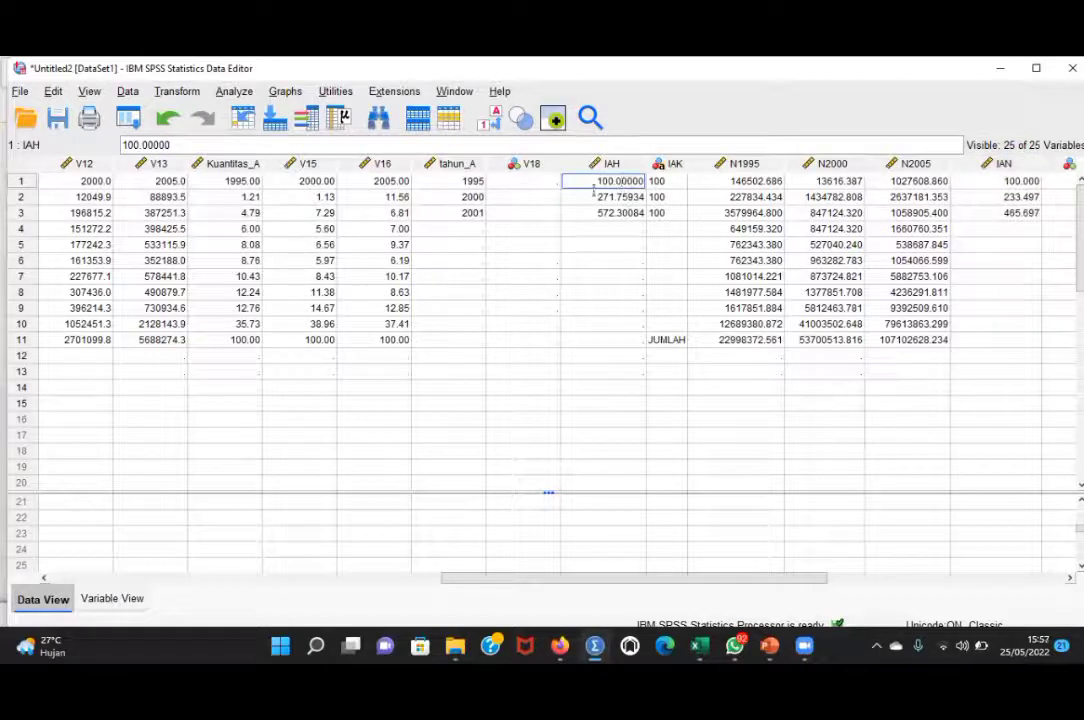
{"action": "left_click_drag", "start_coordinate": [718, 164], "coordinate": [960, 285]}
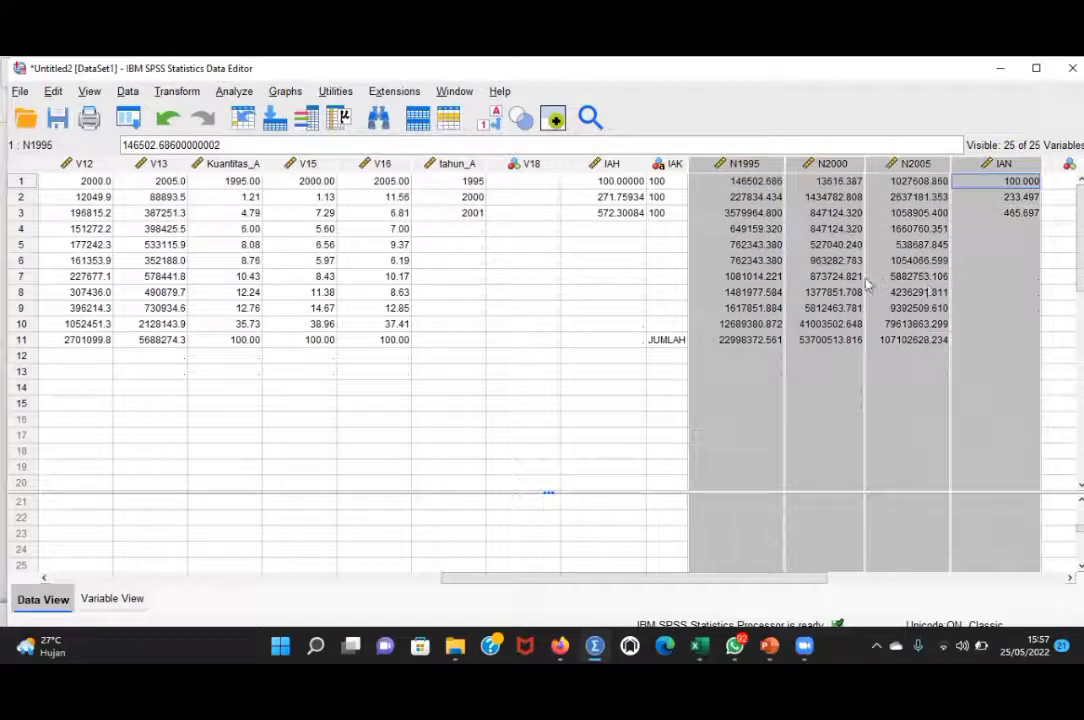
{"action": "left_click", "coordinate": [930, 278]}
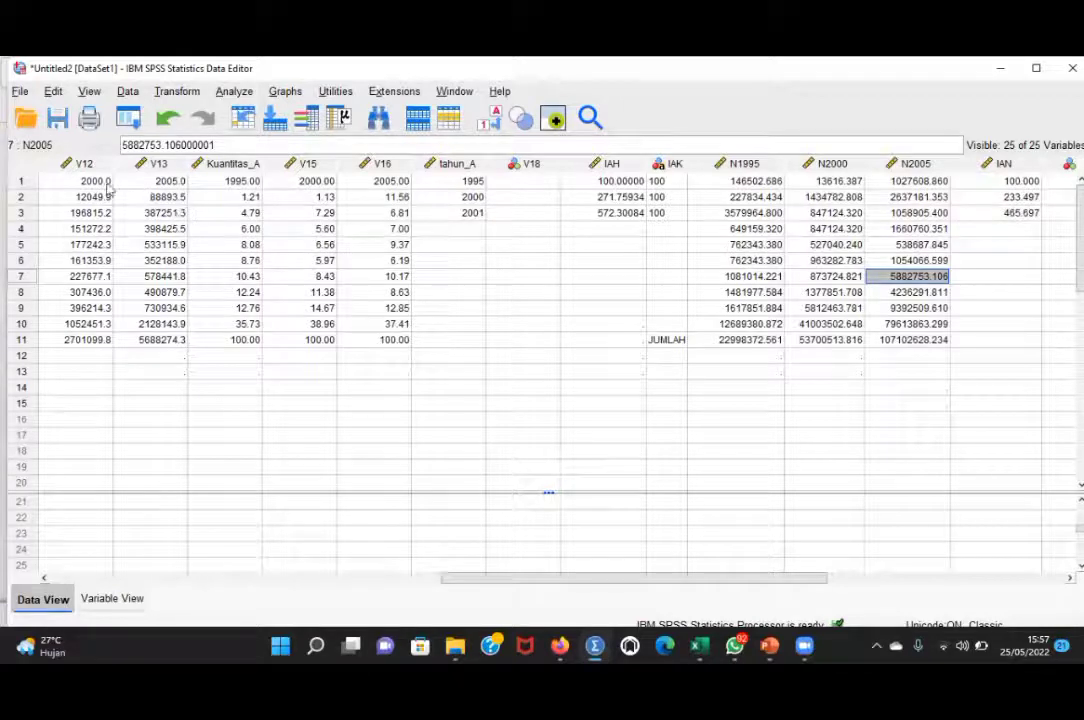
{"action": "left_click_drag", "start_coordinate": [103, 184], "coordinate": [378, 359]}
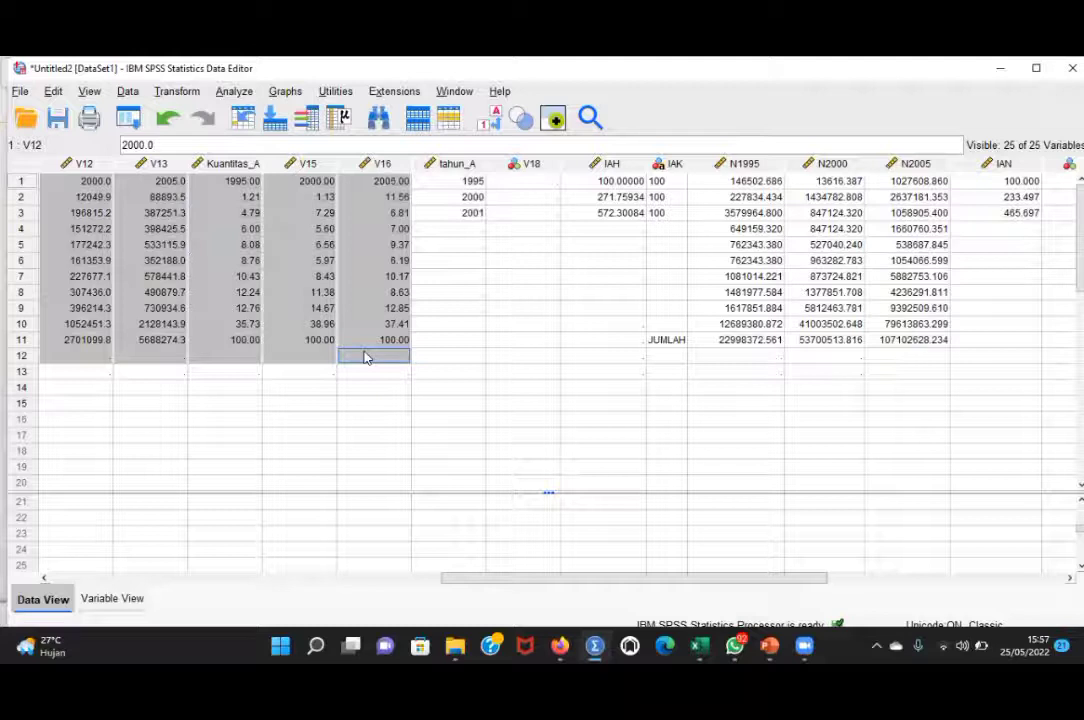
{"action": "left_click", "coordinate": [505, 339]}
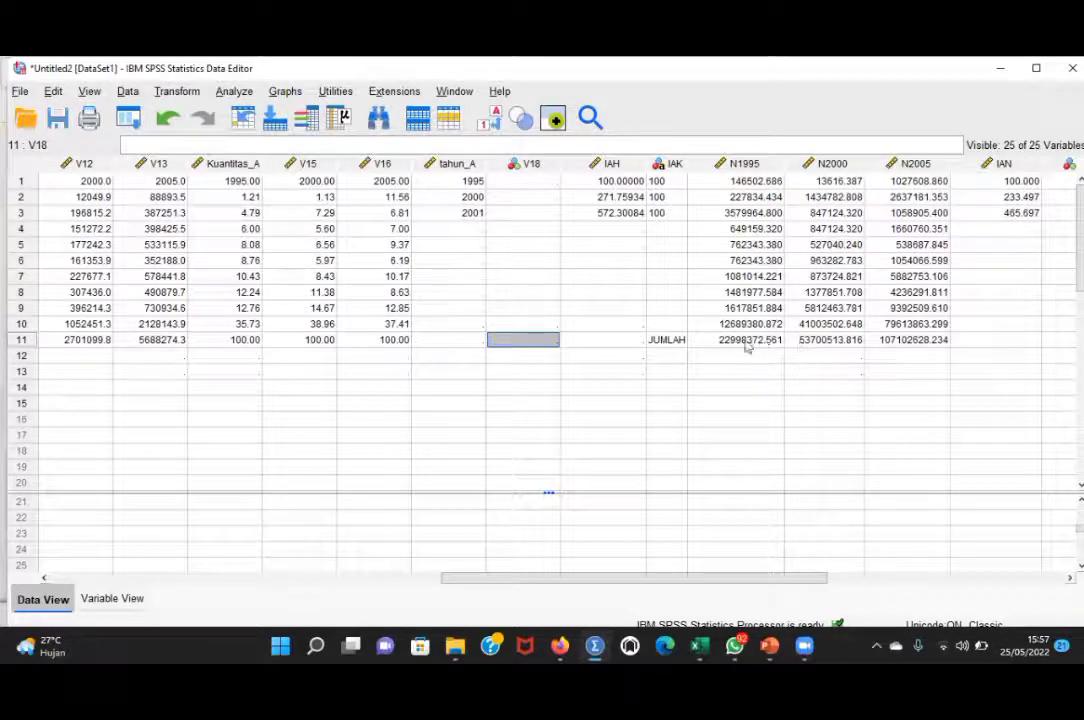
Highlight the JUMLAH totals of N1995 through N2005 and compare IAN's 2000 value with the N2000 total and the N1995 base-year total
{"action": "left_click_drag", "start_coordinate": [750, 345], "coordinate": [920, 360]}
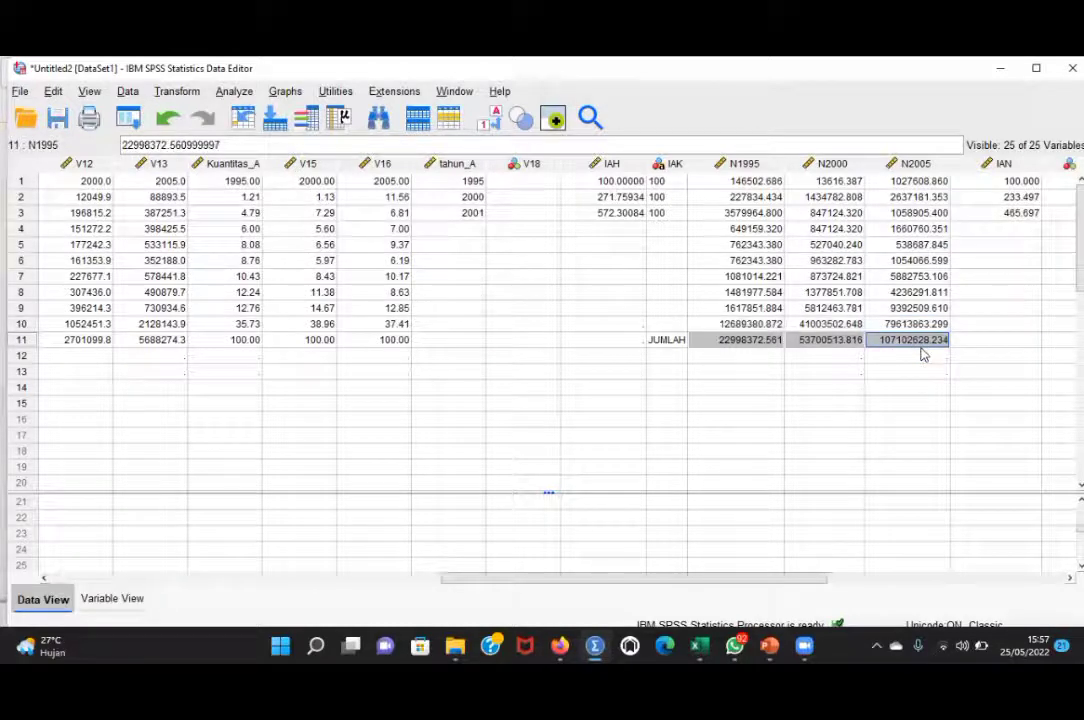
{"action": "left_click", "coordinate": [1045, 330]}
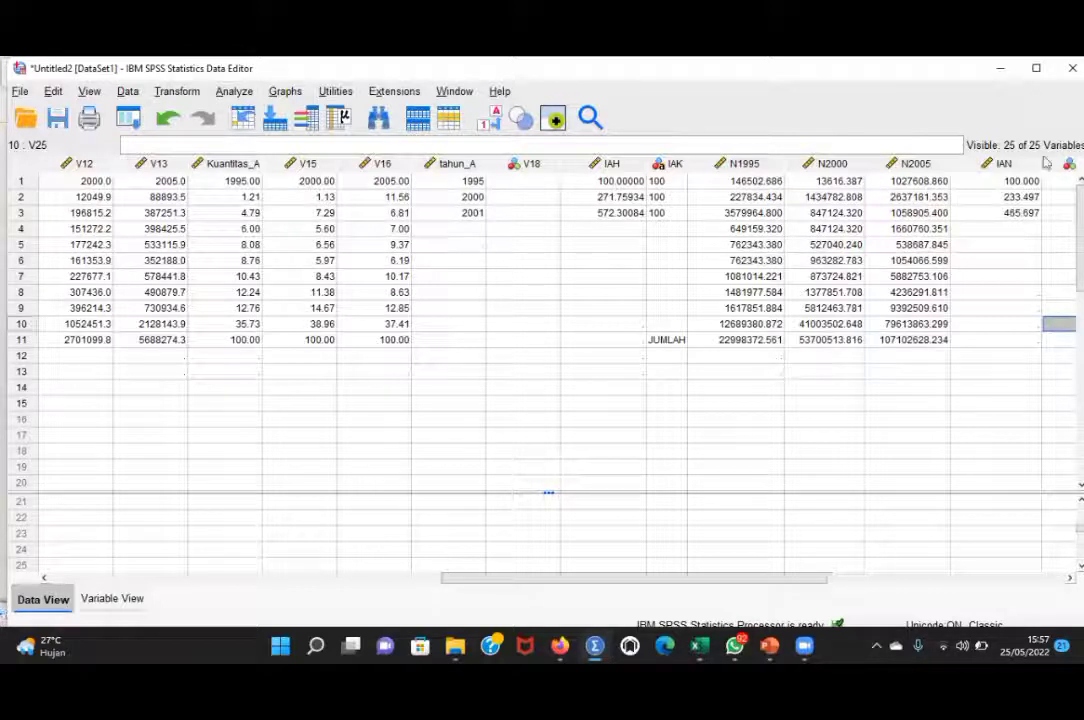
{"action": "left_click", "coordinate": [1013, 198]}
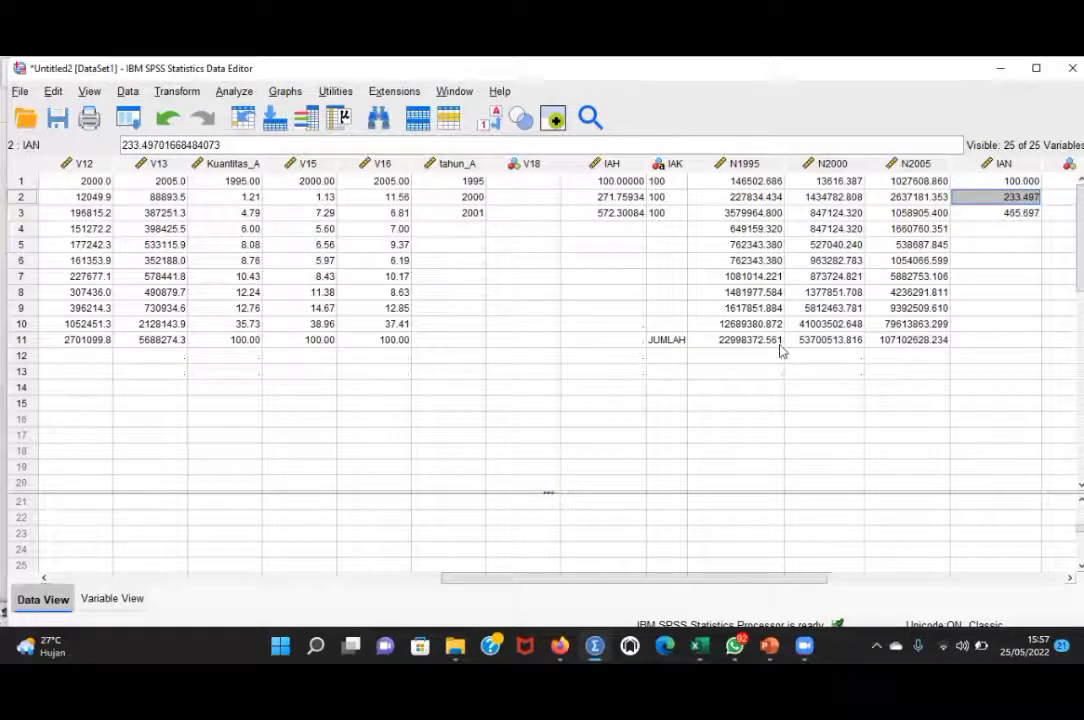
{"action": "left_click", "coordinate": [823, 340]}
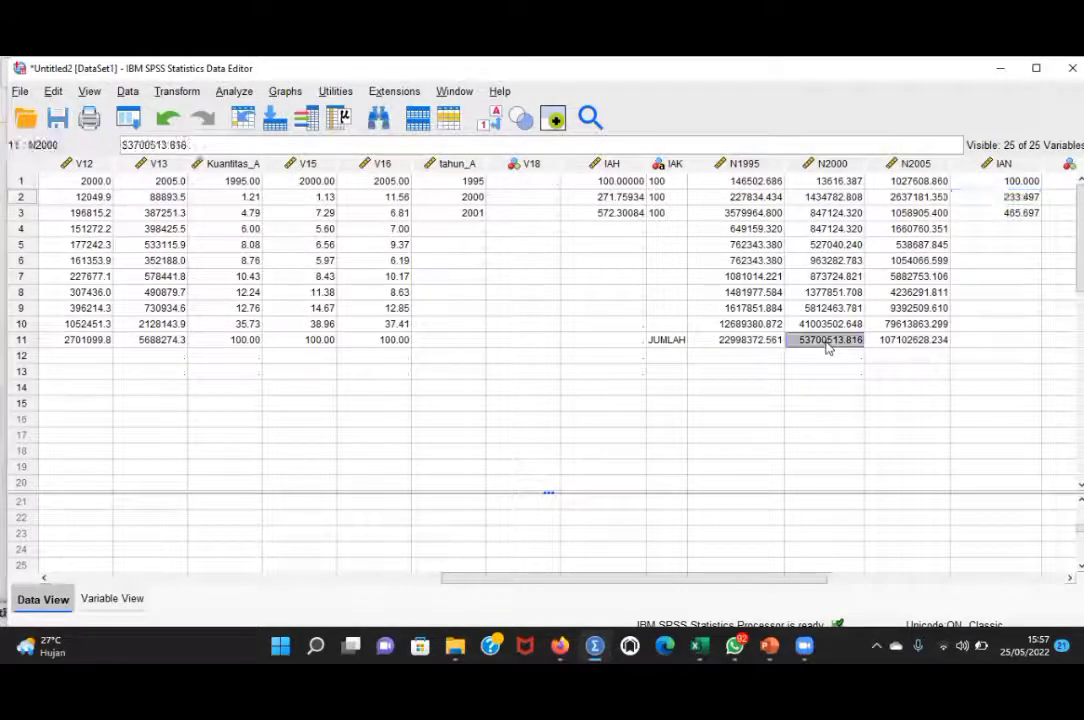
{"action": "left_click", "coordinate": [758, 343]}
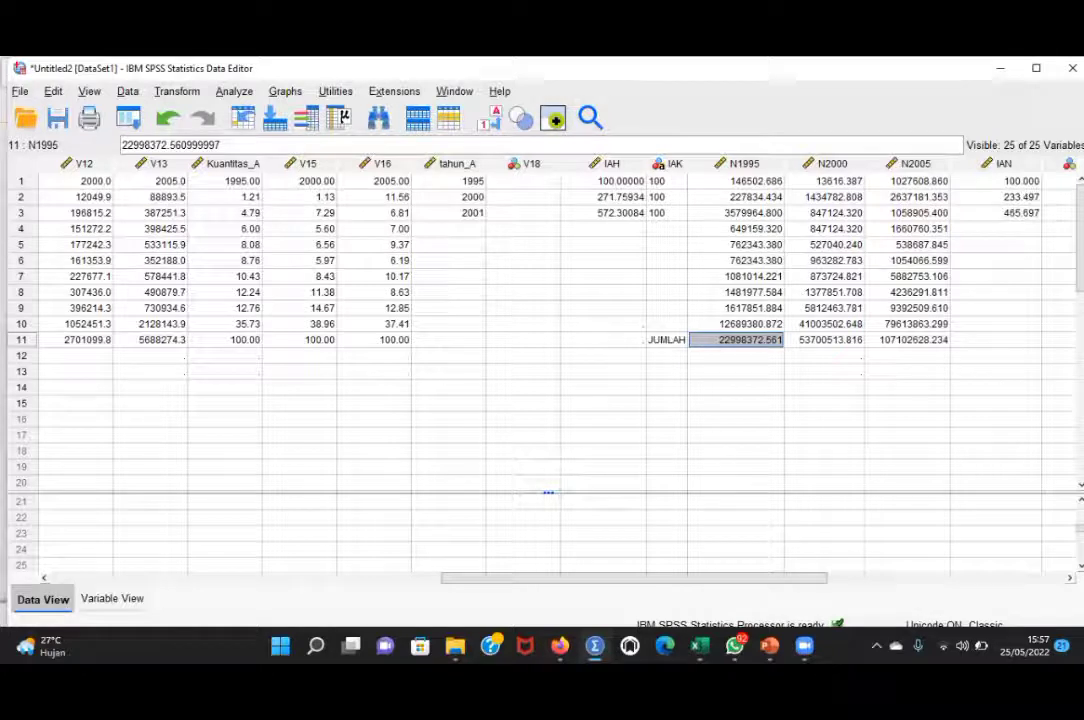
{"action": "left_click", "coordinate": [1004, 164]}
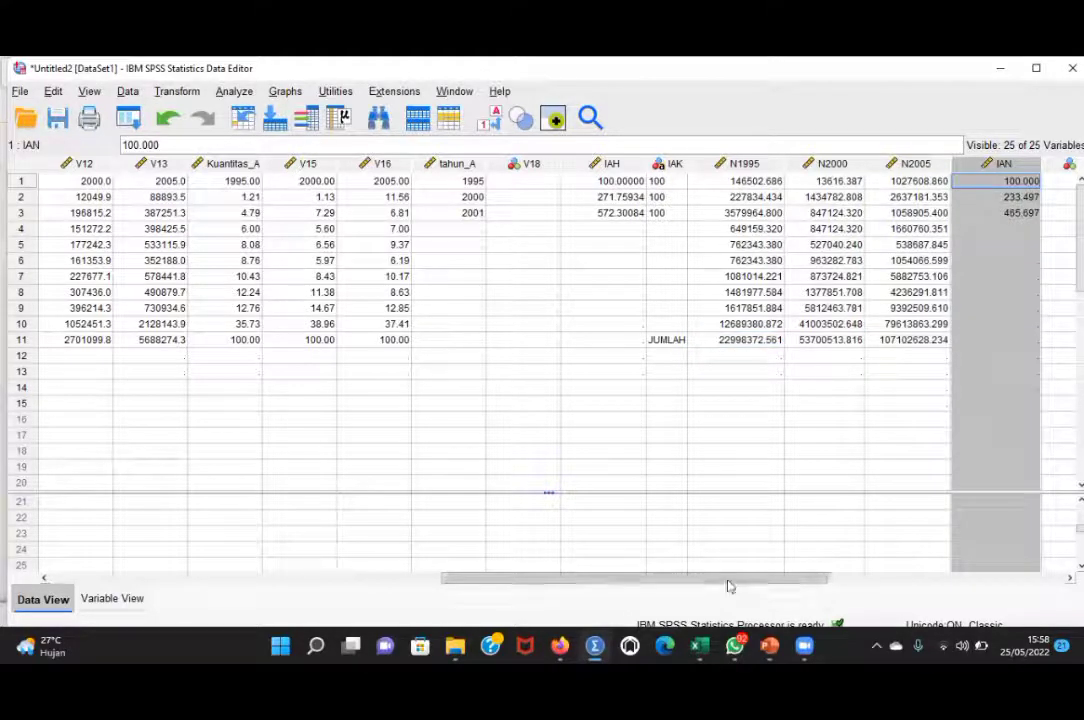
Return to the simple index data and review the IH values of 2010 and 2011, the IK values and the IN column
{"action": "left_click", "coordinate": [700, 484]}
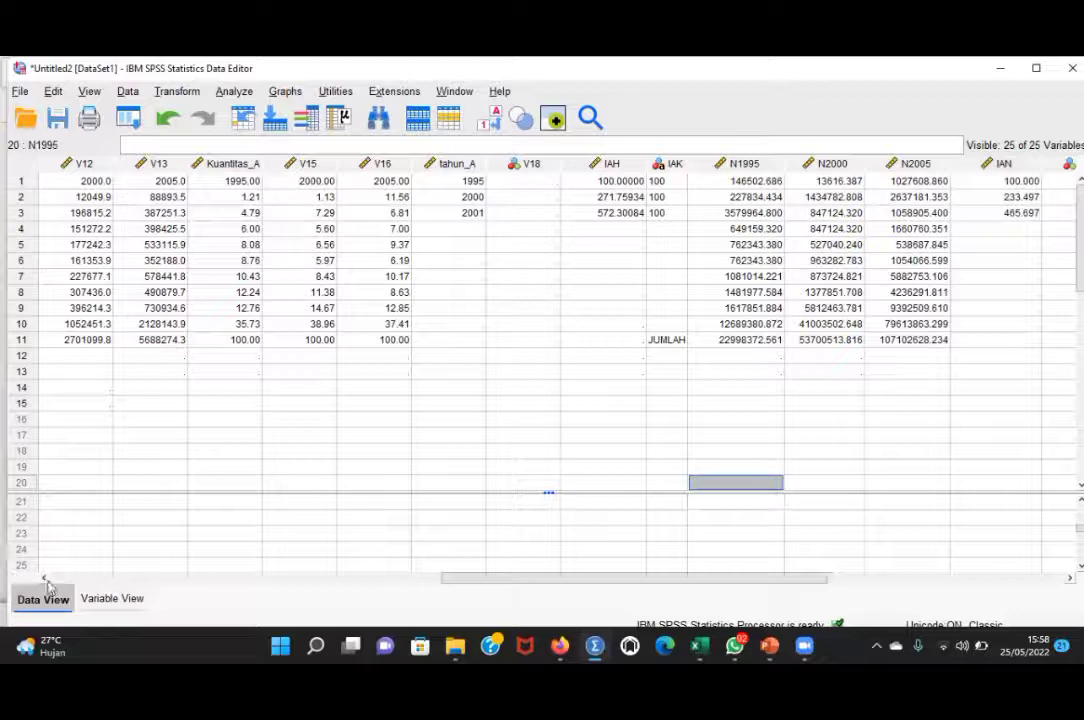
{"action": "left_click_drag", "start_coordinate": [44, 579], "coordinate": [44, 581]}
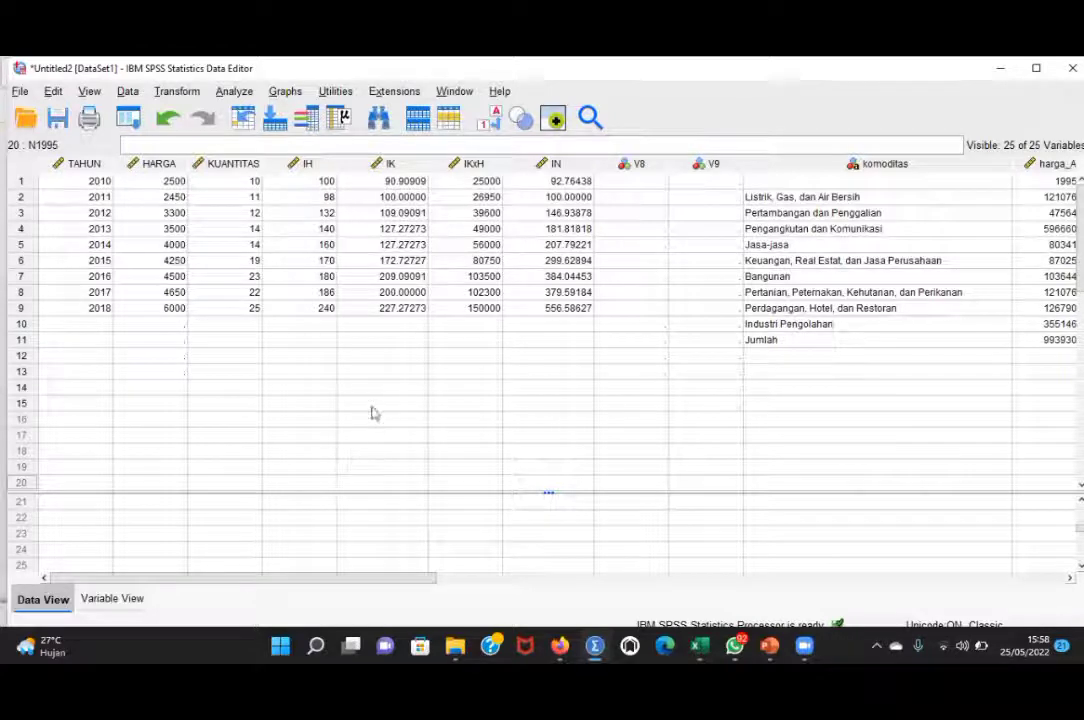
{"action": "left_click", "coordinate": [307, 181]}
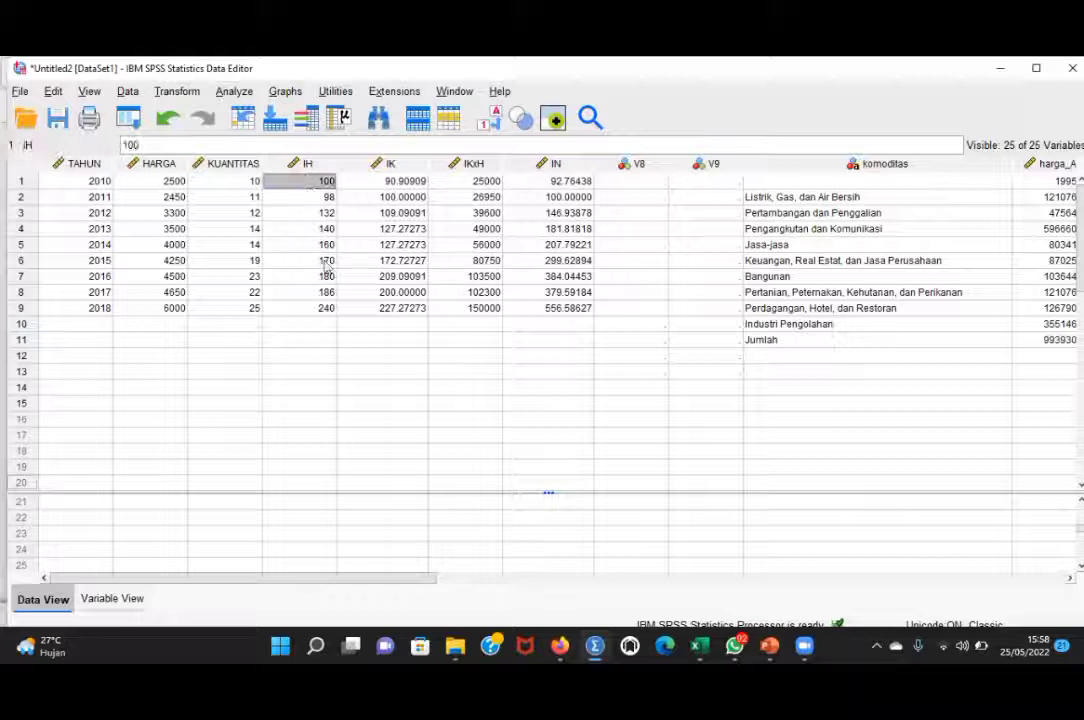
{"action": "left_click", "coordinate": [310, 199]}
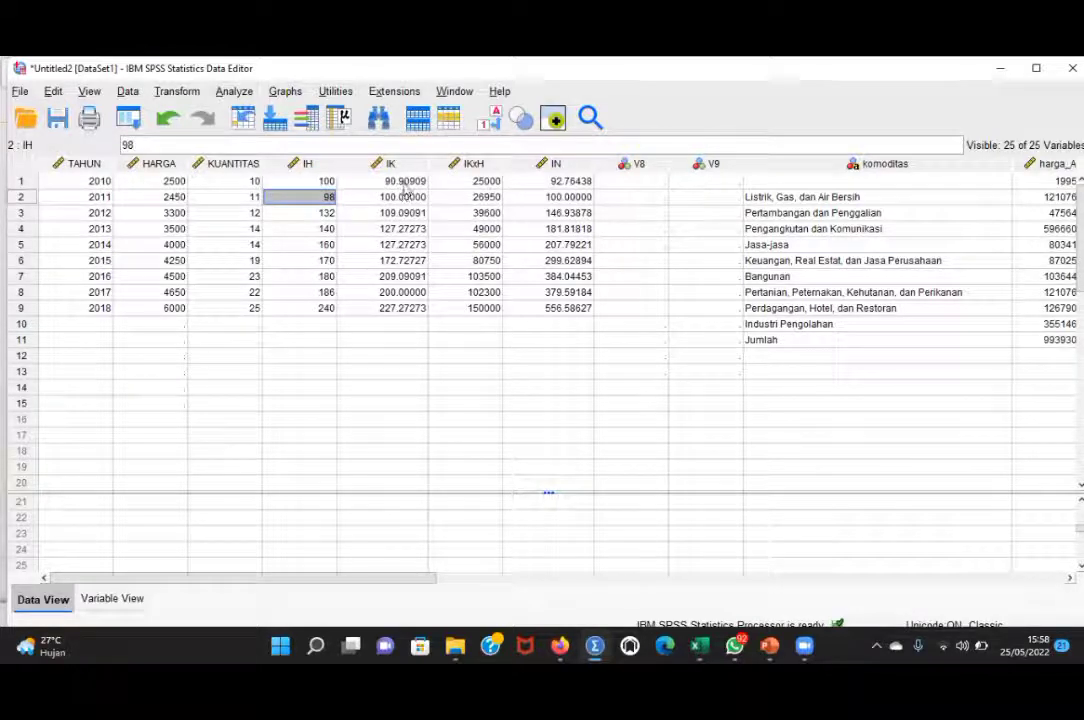
{"action": "left_click_drag", "start_coordinate": [404, 181], "coordinate": [438, 334]}
{"action": "left_click", "coordinate": [566, 170]}
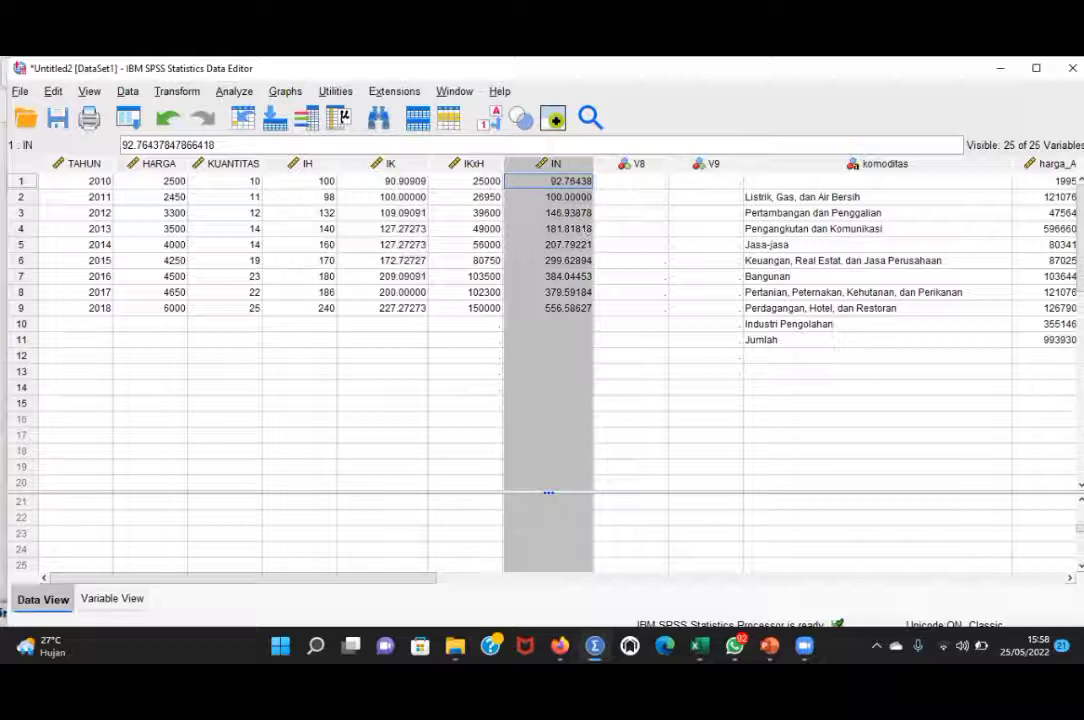
Review the aggregate index results by highlighting the IAH, IAK and IAN columns in turn
{"action": "scroll", "coordinate": [757, 356], "scroll_direction": "right", "scroll_amount": 10}
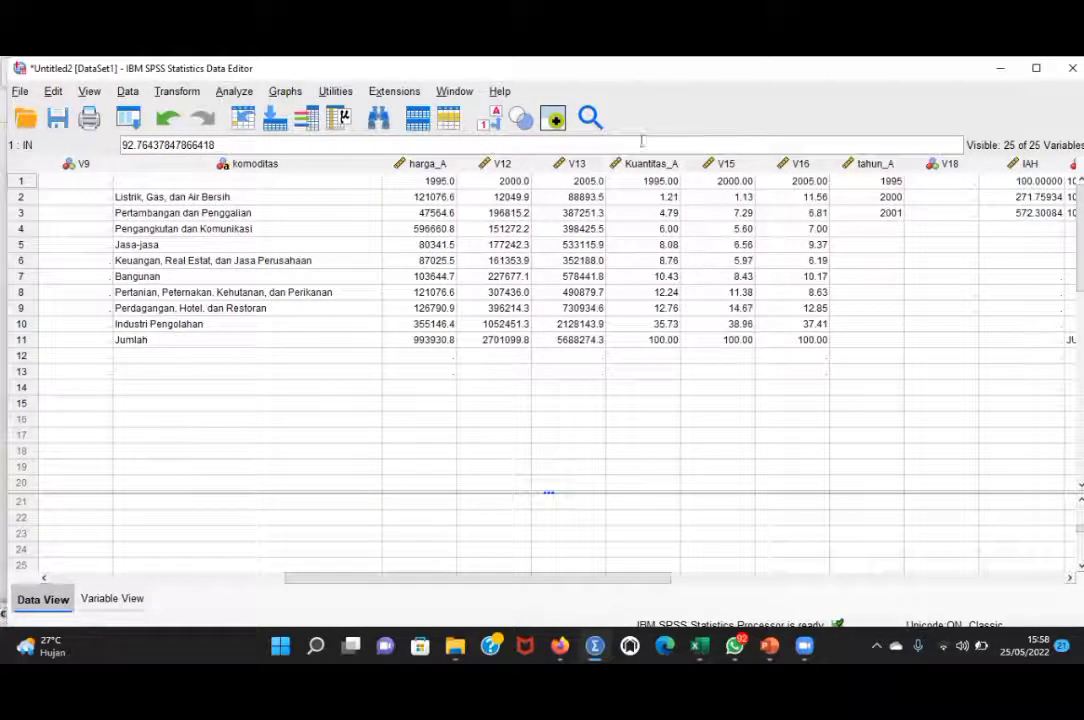
{"action": "scroll", "coordinate": [736, 188], "scroll_direction": "right", "scroll_amount": 5}
{"action": "left_click", "coordinate": [633, 183]}
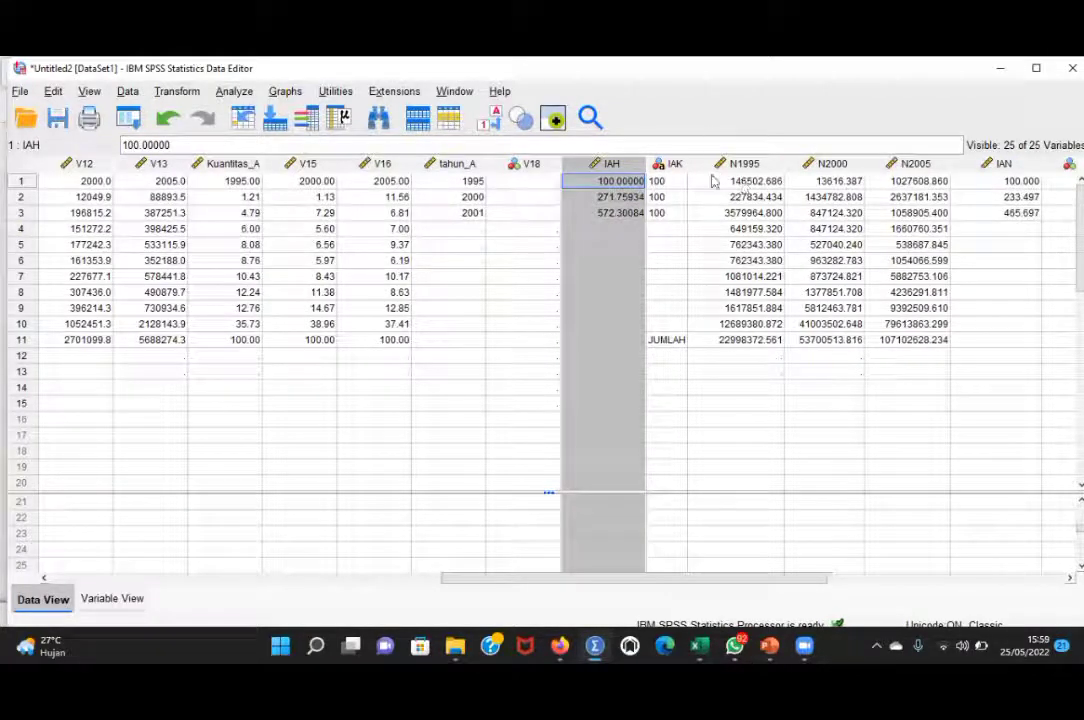
{"action": "left_click", "coordinate": [666, 181]}
{"action": "left_click", "coordinate": [666, 213]}
{"action": "left_click", "coordinate": [663, 164]}
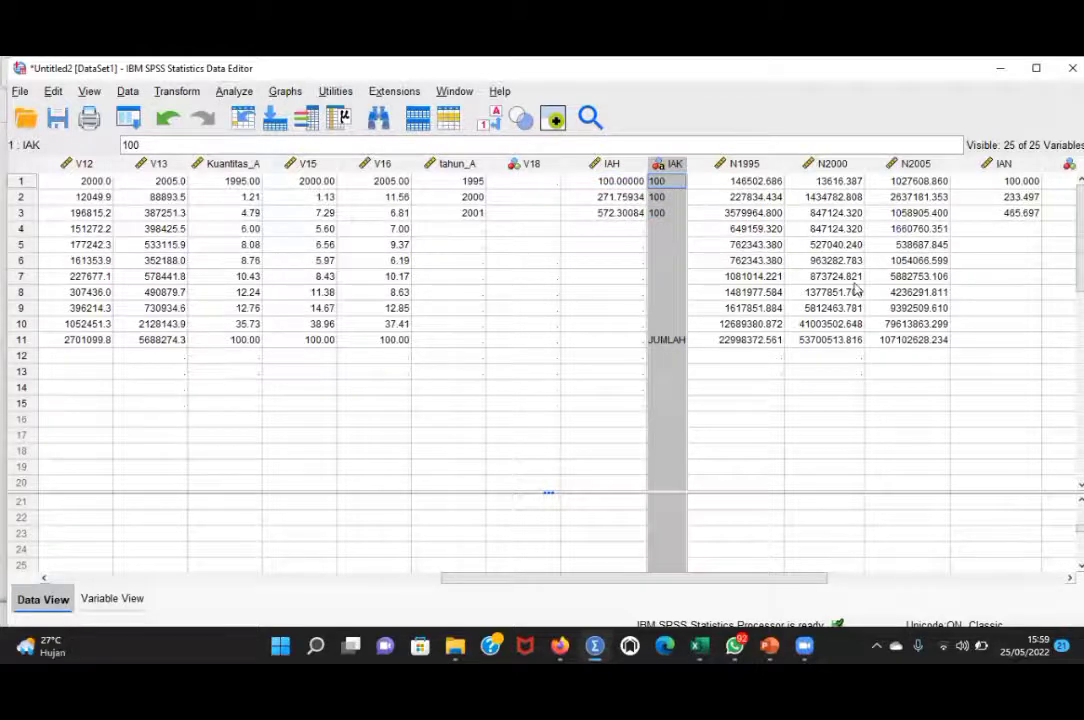
{"action": "scroll", "coordinate": [672, 214], "scroll_direction": "right", "scroll_amount": 3}
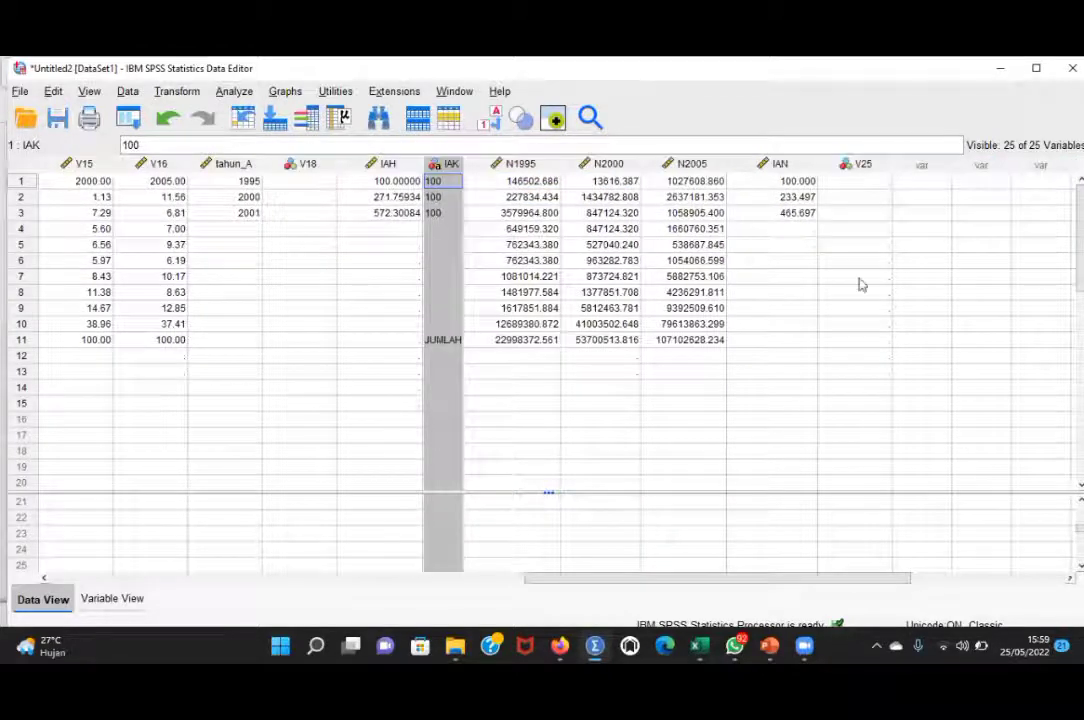
{"action": "left_click", "coordinate": [779, 164]}
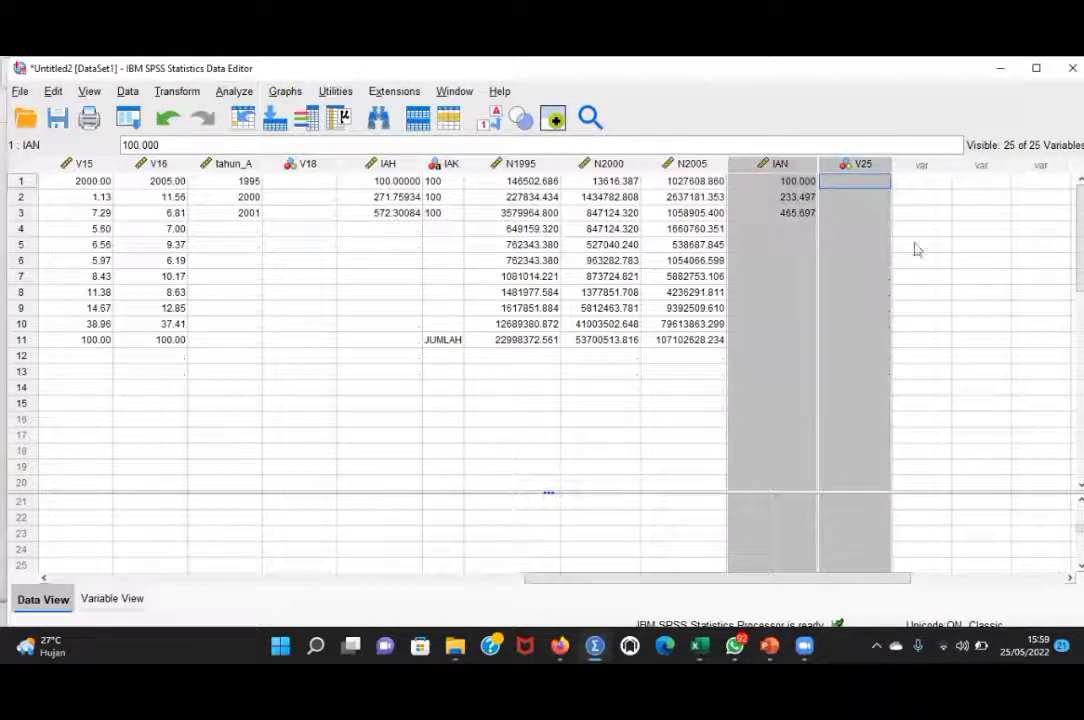
{"action": "left_click", "coordinate": [917, 247]}
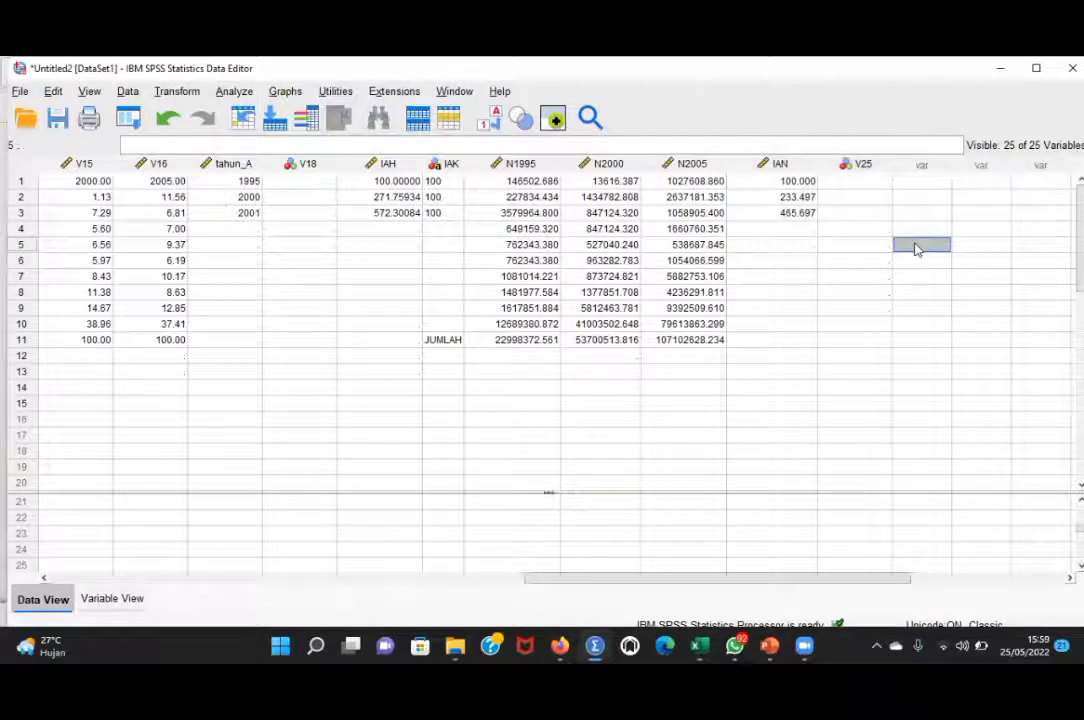